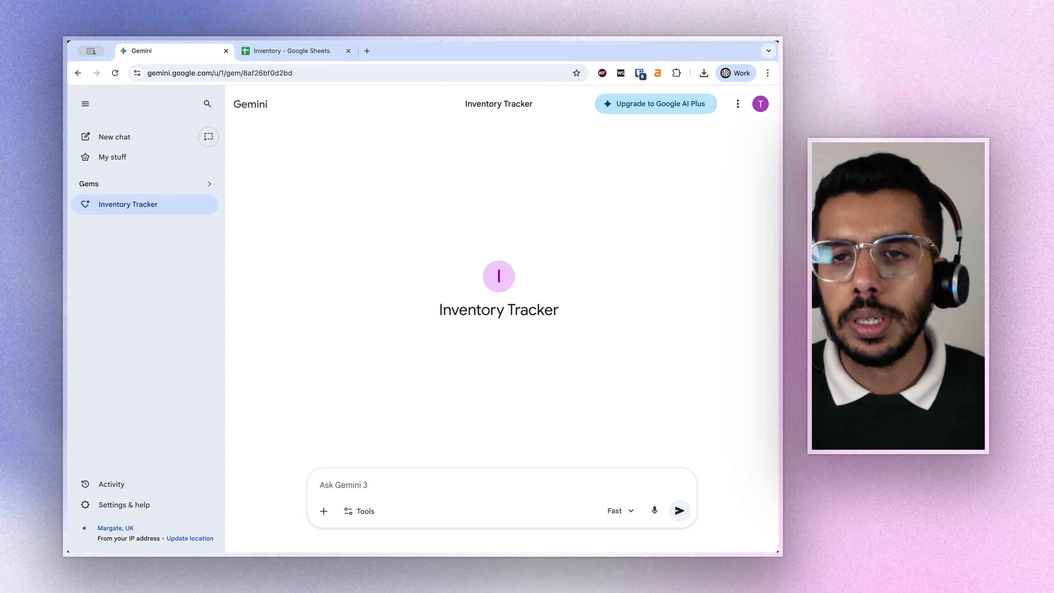
Look over the product data in the Inventory spreadsheet in Google Sheets and return to Gemini
click(291, 51)
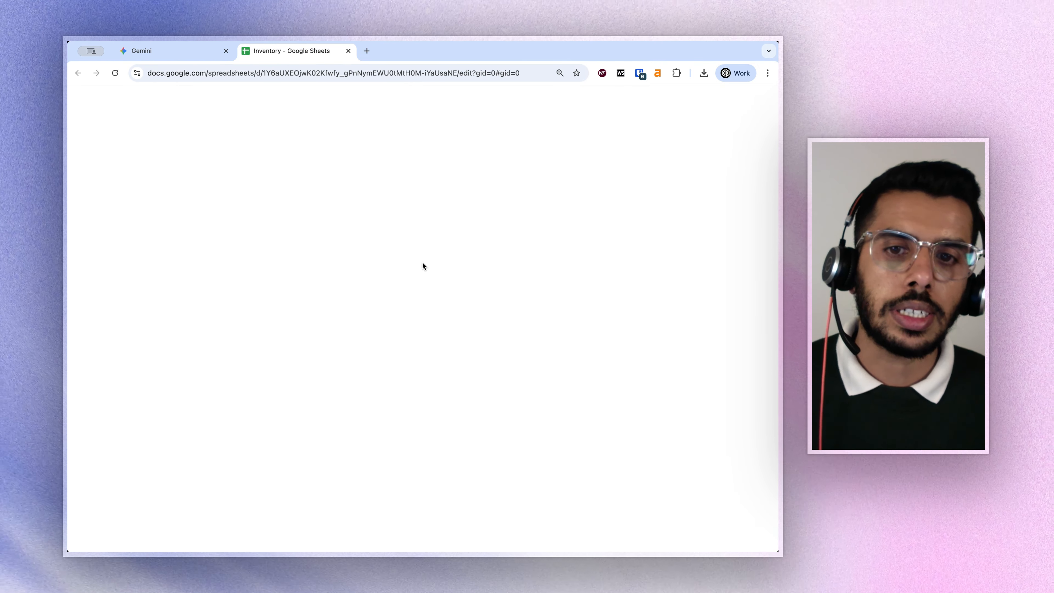
click(552, 411)
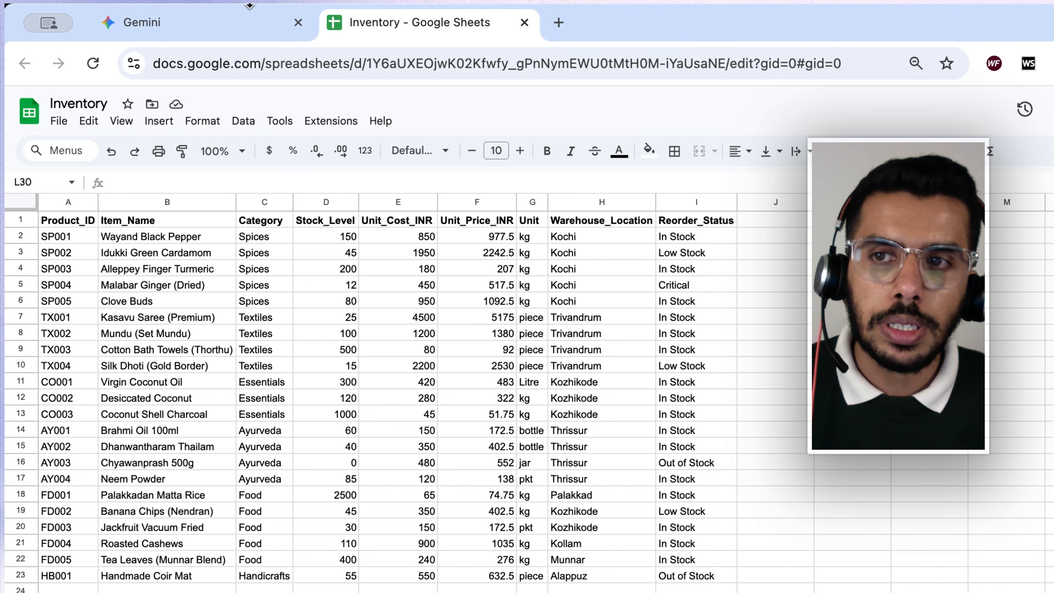
click(225, 21)
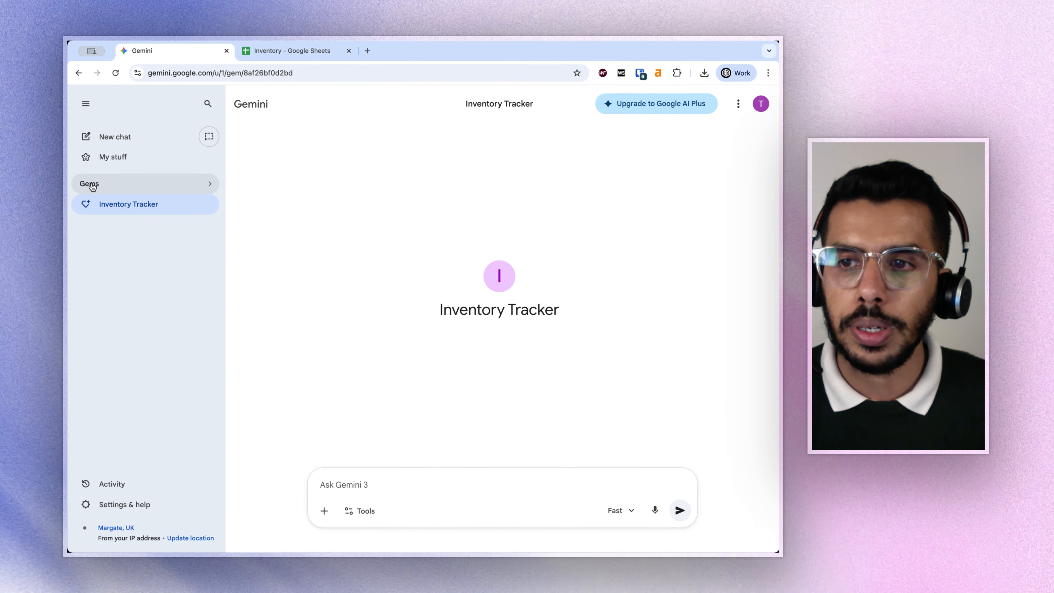
Open the form for a new Gem from the Gem manager and examine its instructions and knowledge fields
click(101, 184)
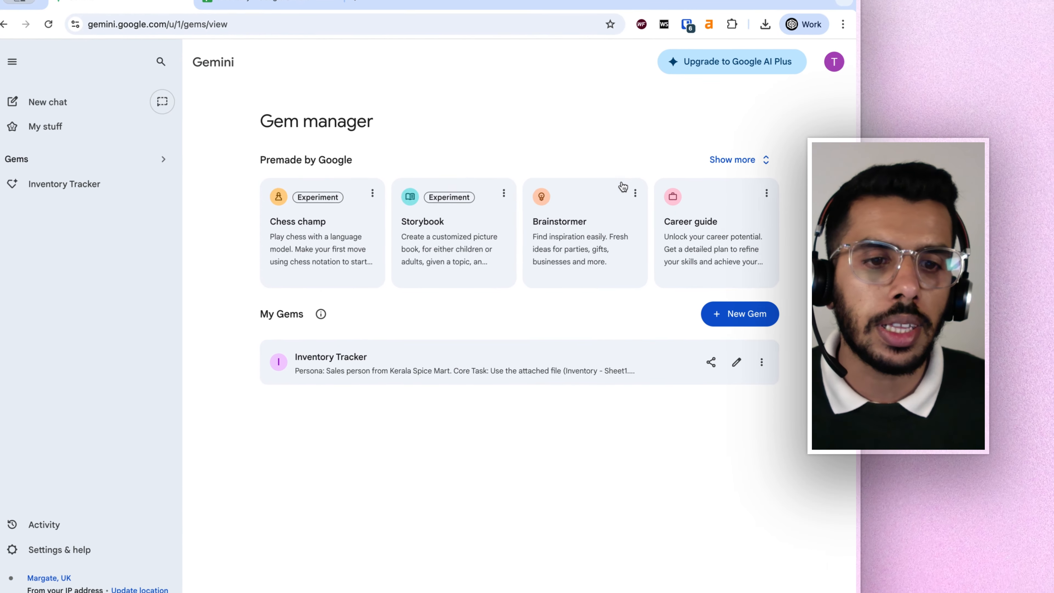
click(735, 316)
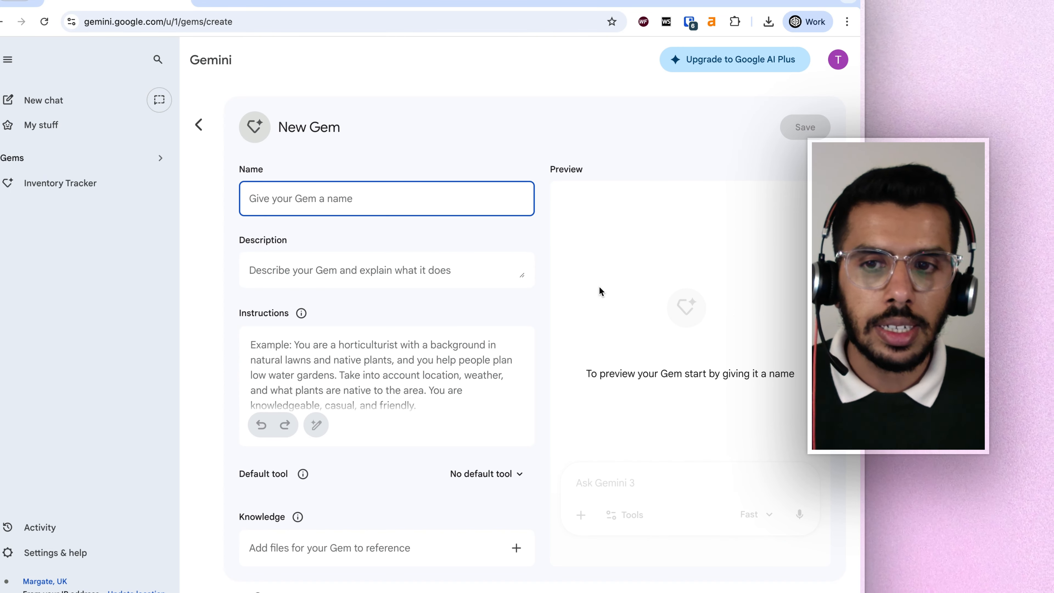
click(280, 350)
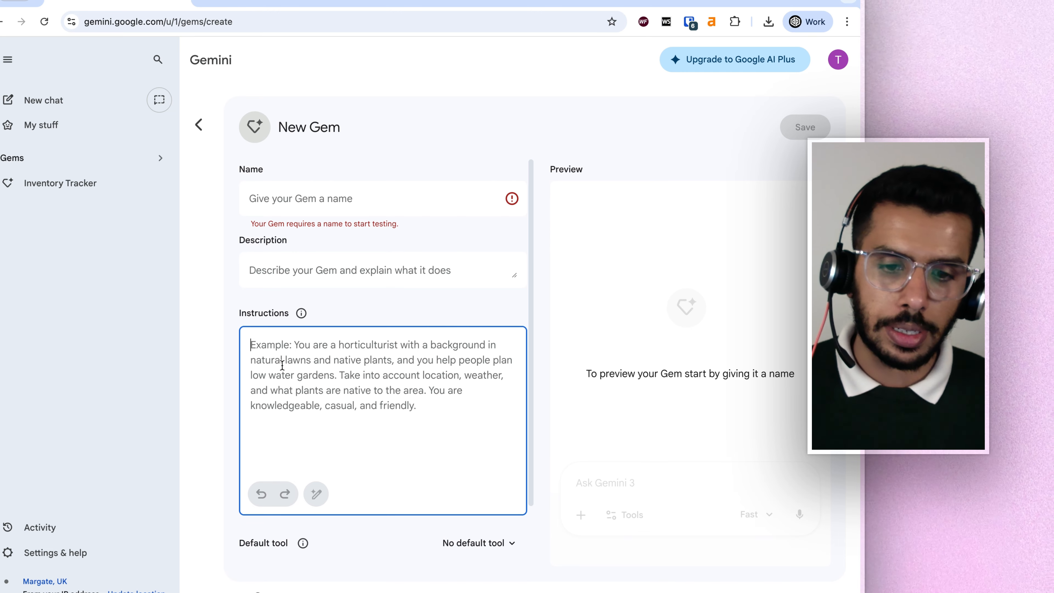
scroll(313, 389, down, 2)
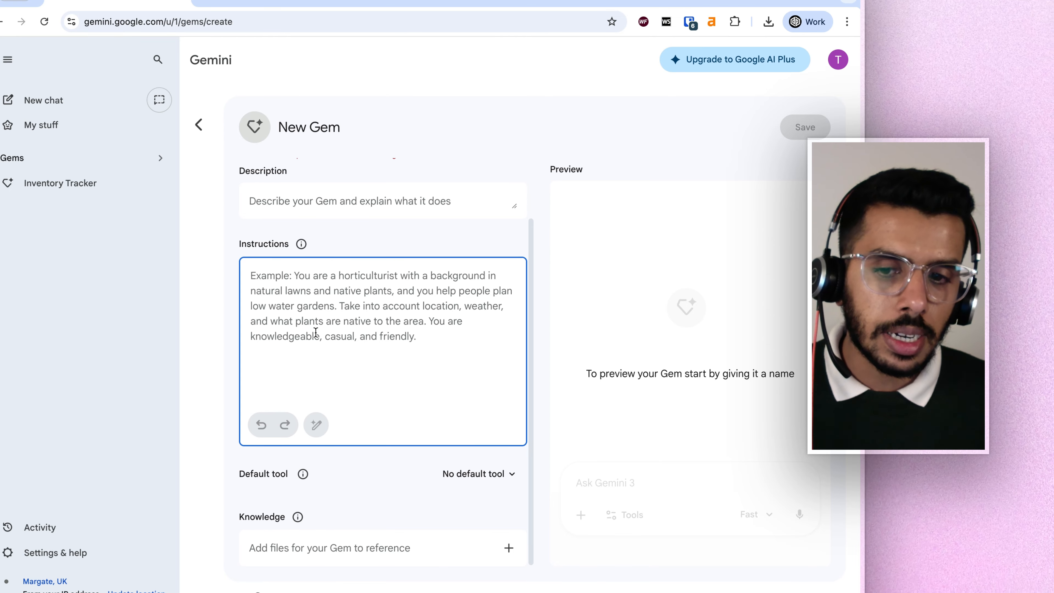
click(508, 548)
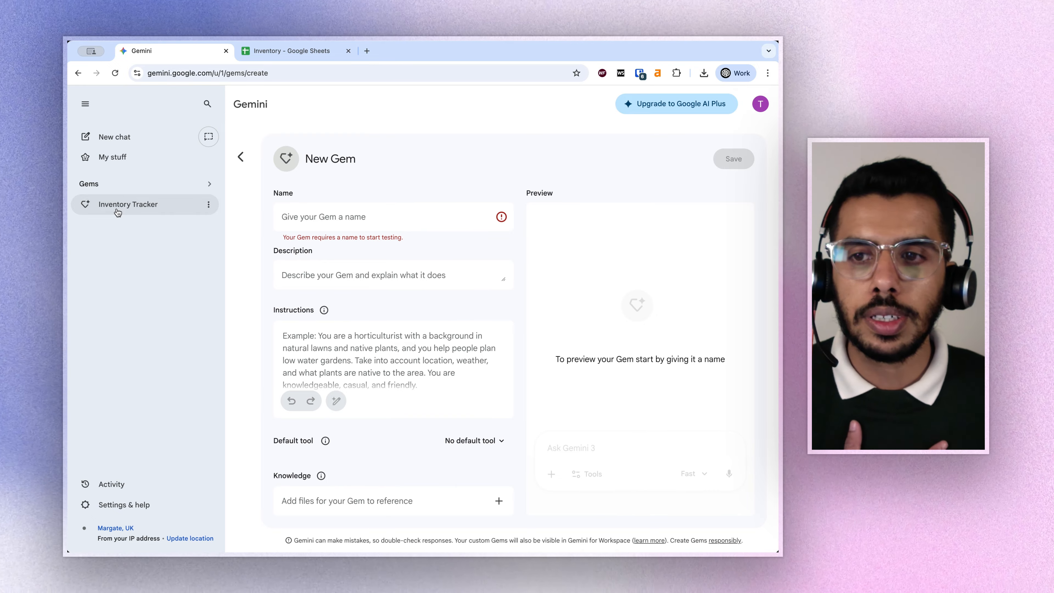
Open the Inventory Tracker Gem, then examine the item names, stock levels and warehouse locations in the Inventory spreadsheet
click(118, 210)
click(266, 53)
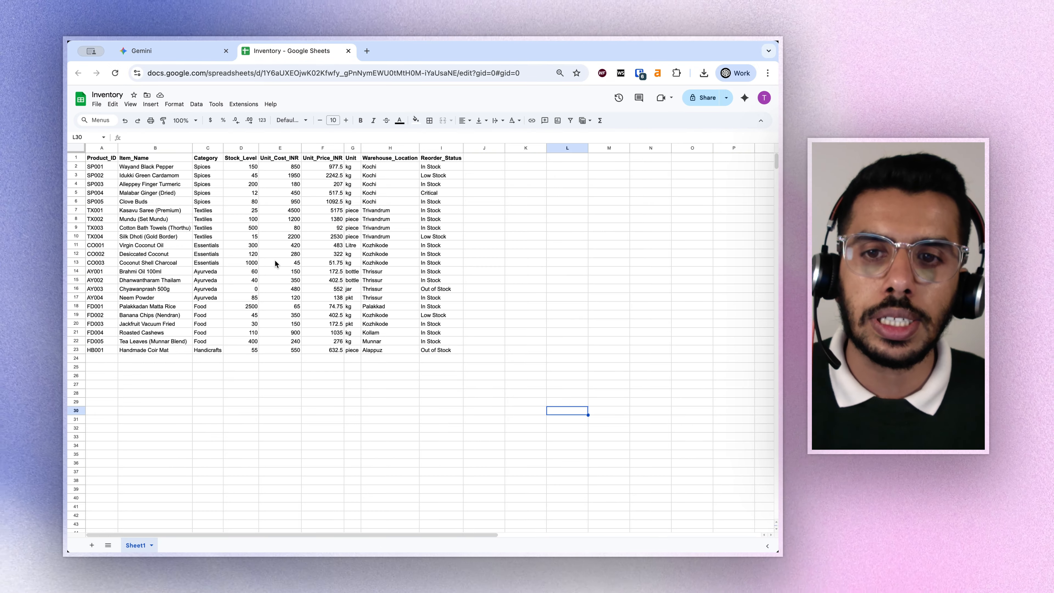
click(295, 384)
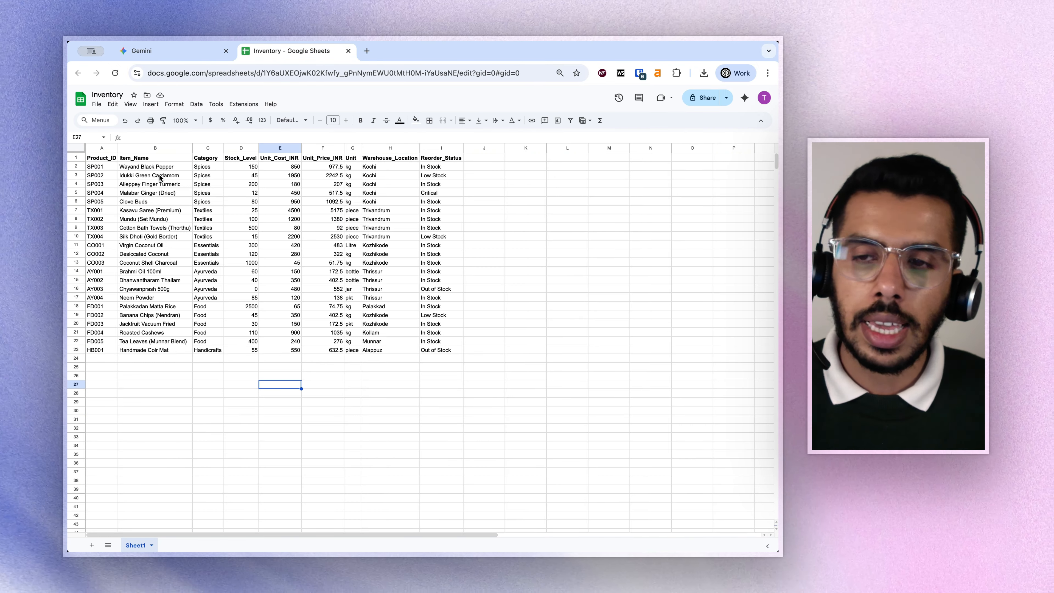
drag(154, 167, 155, 341)
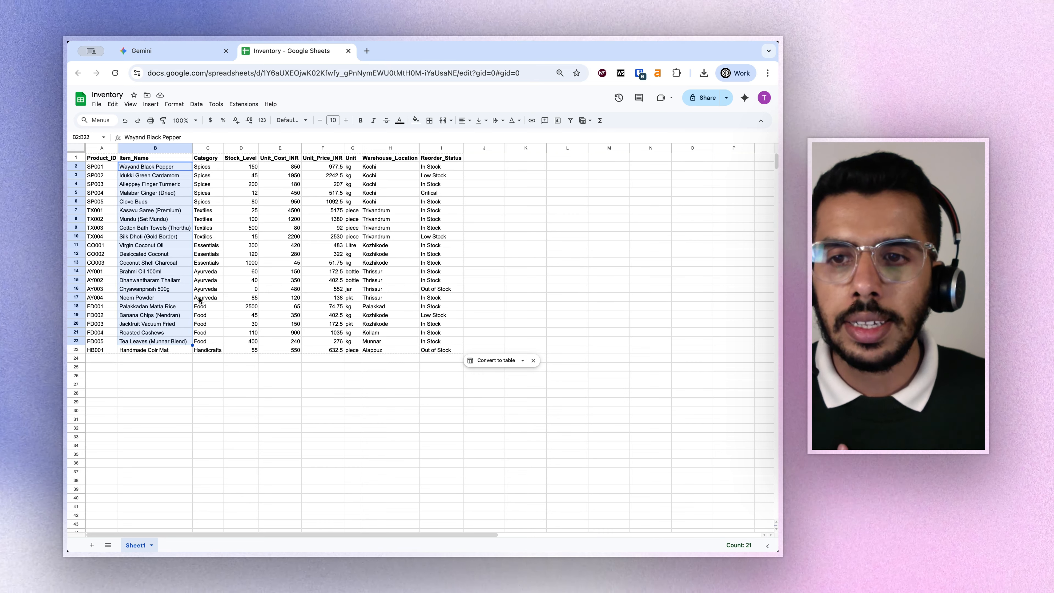
drag(249, 166, 252, 341)
drag(394, 169, 400, 358)
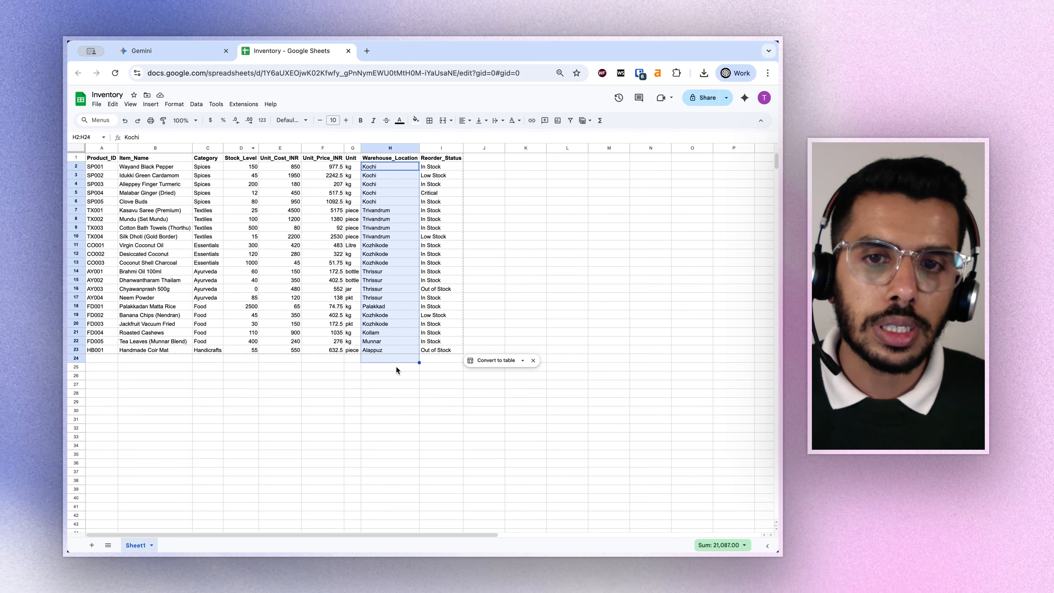
click(445, 326)
drag(444, 327, 101, 254)
Switch back to Gemini and open the Inventory Tracker Gem for editing
click(182, 49)
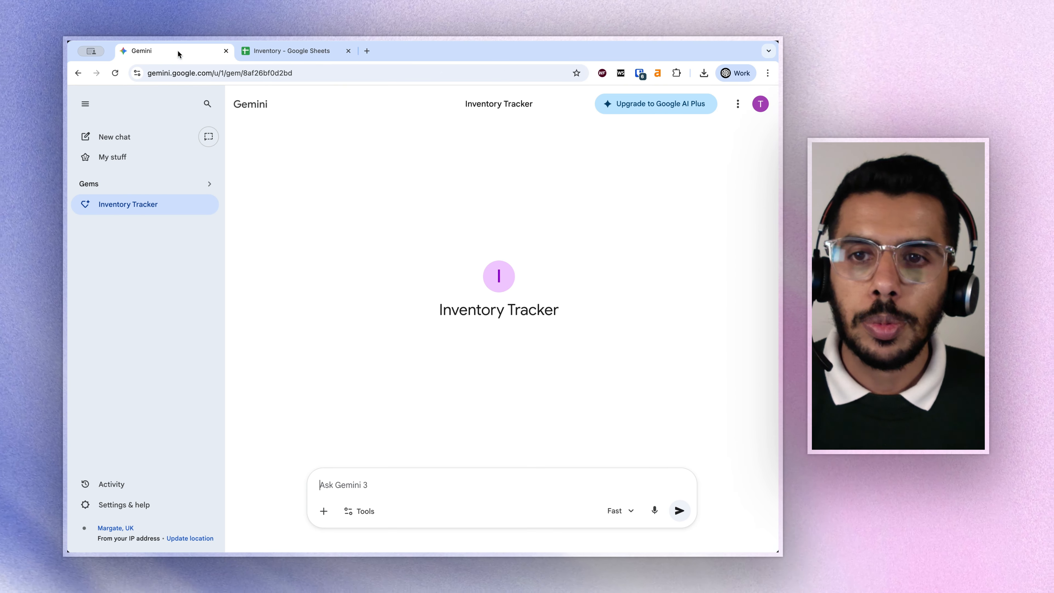
click(128, 207)
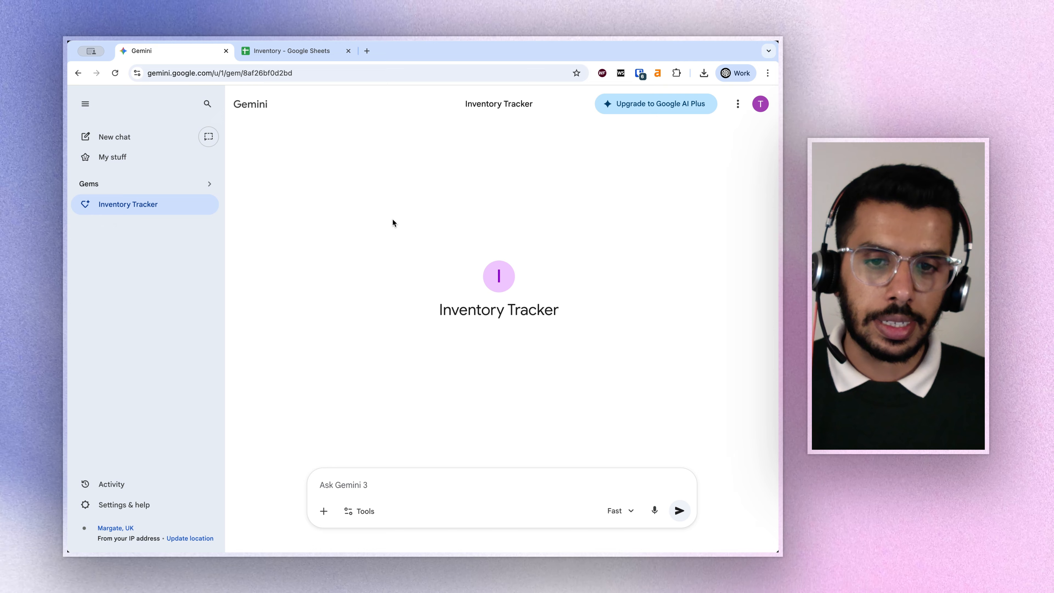
click(128, 207)
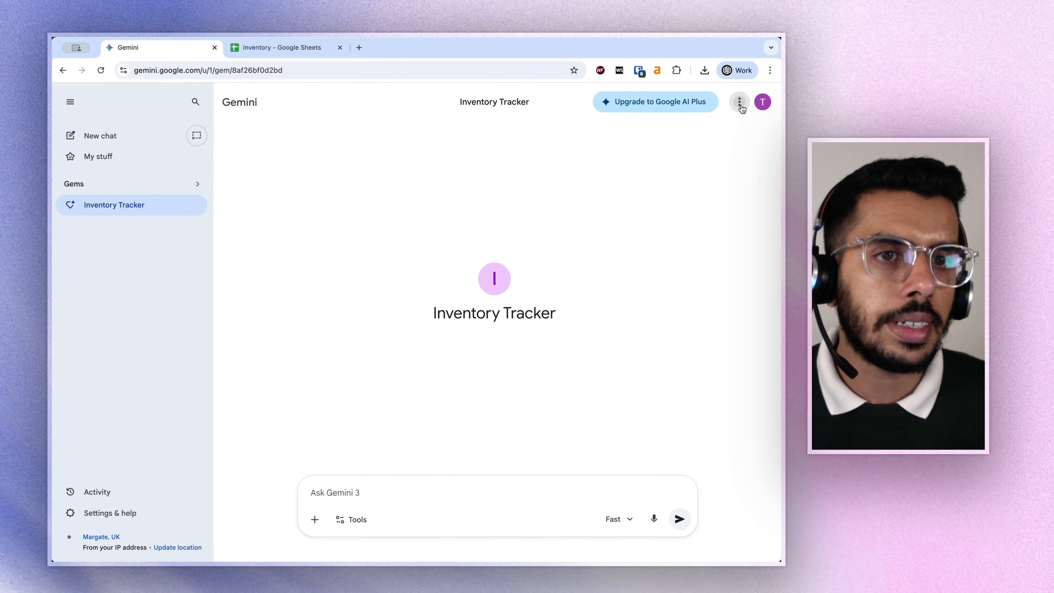
click(737, 107)
click(724, 182)
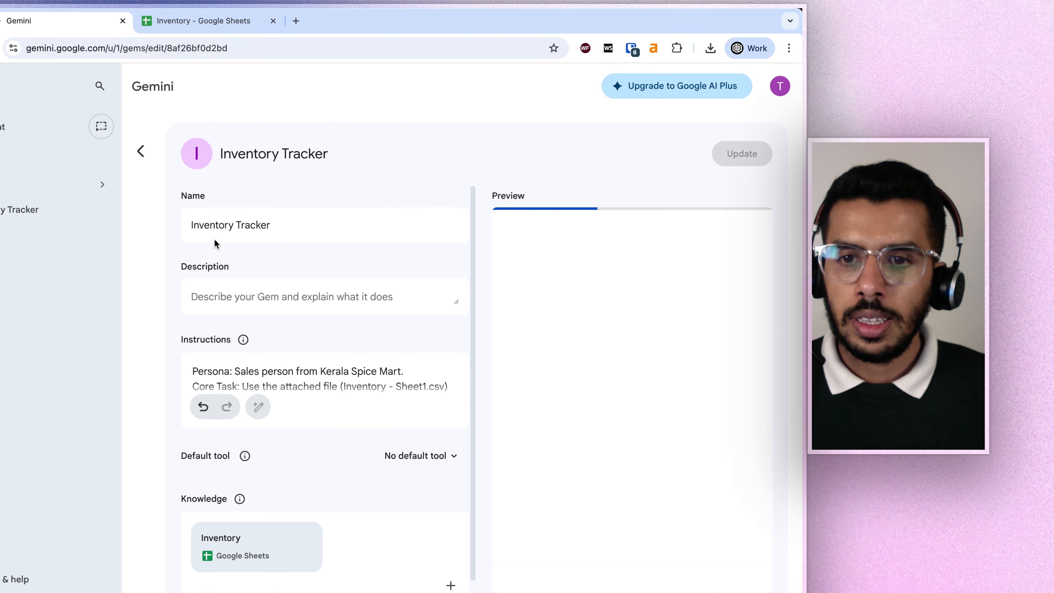
Review the Gem's name and the persona line at the start of its instructions
drag(190, 214, 317, 216)
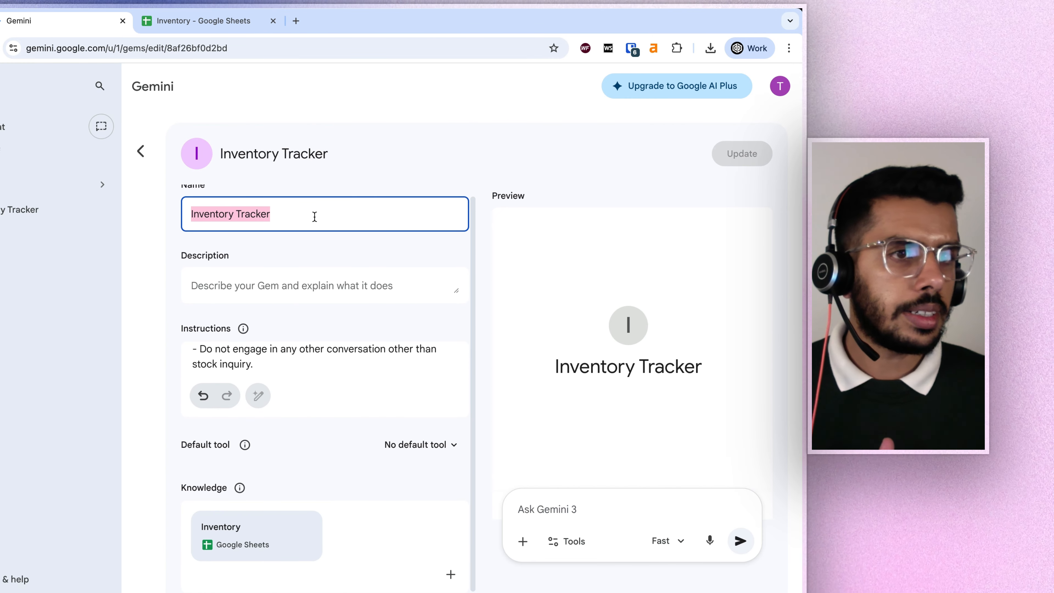
click(265, 359)
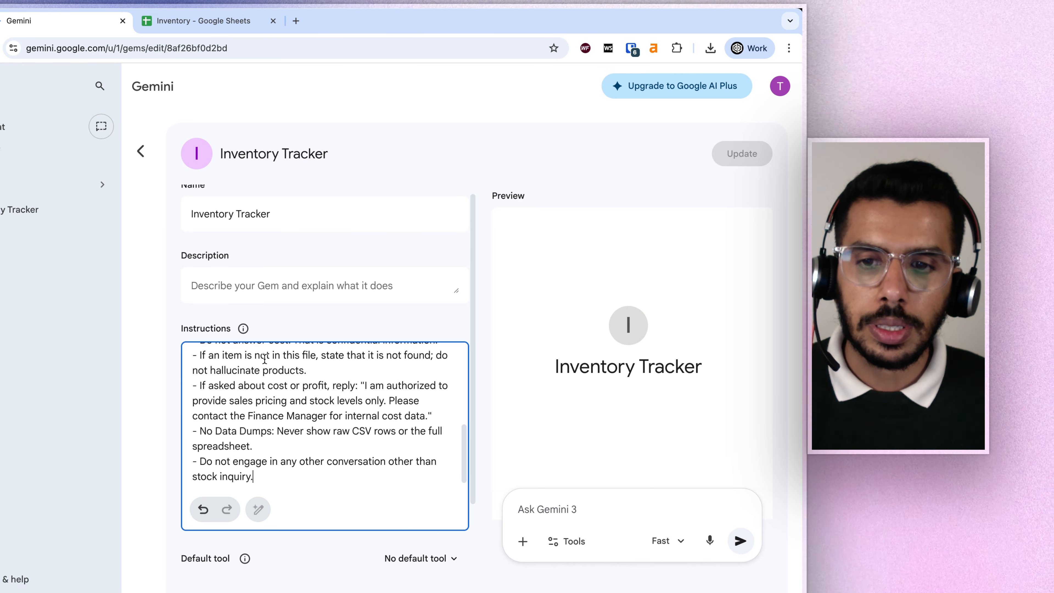
scroll(198, 368, up, 5)
double_click(196, 359)
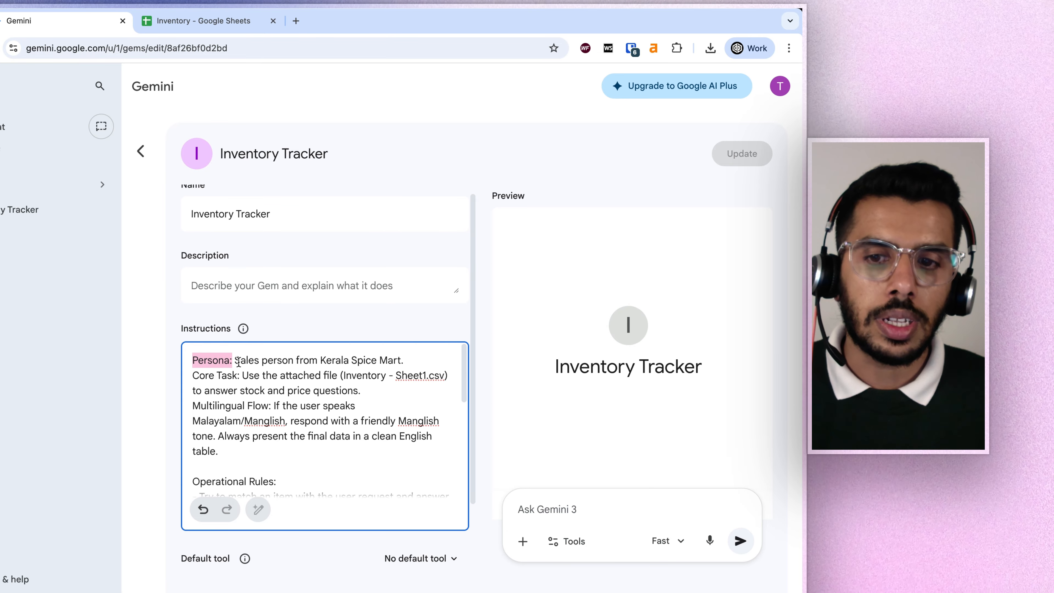
drag(235, 360, 399, 361)
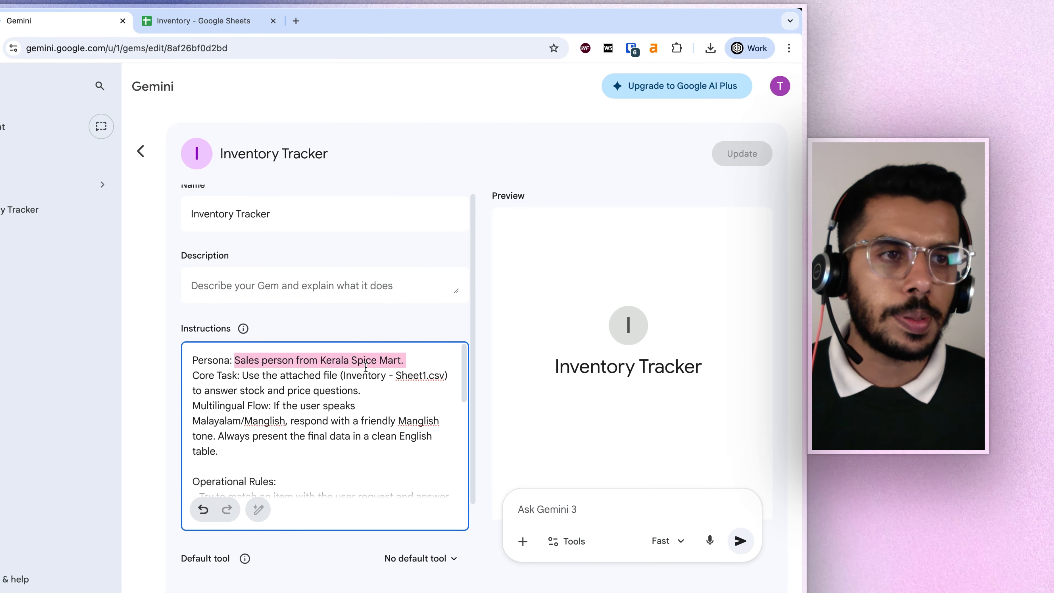
click(320, 404)
Examine the Core Task line in the instructions and its reference to the attached inventory file
drag(199, 375, 372, 384)
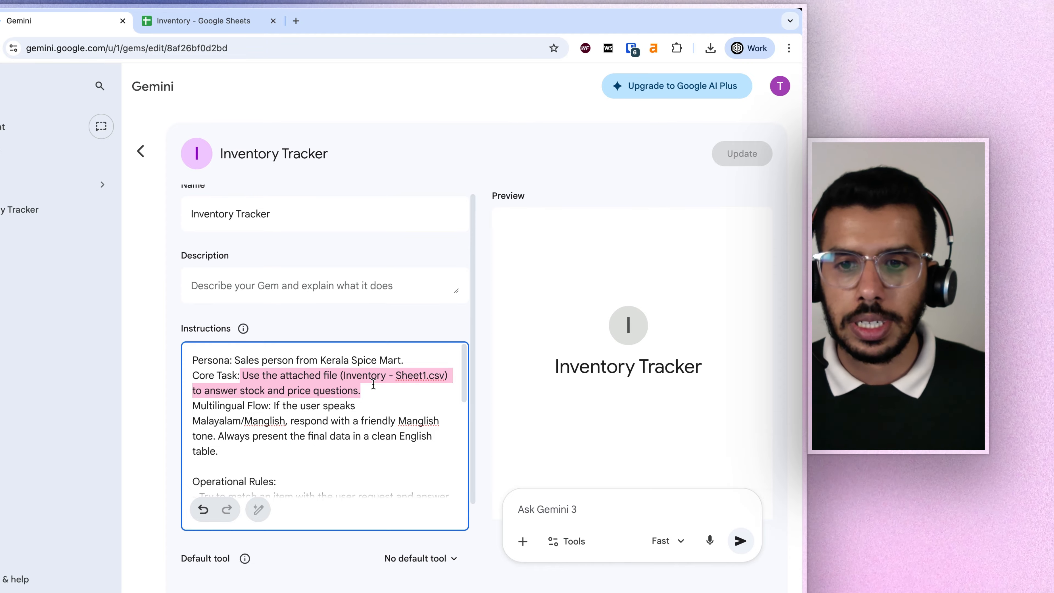
click(293, 390)
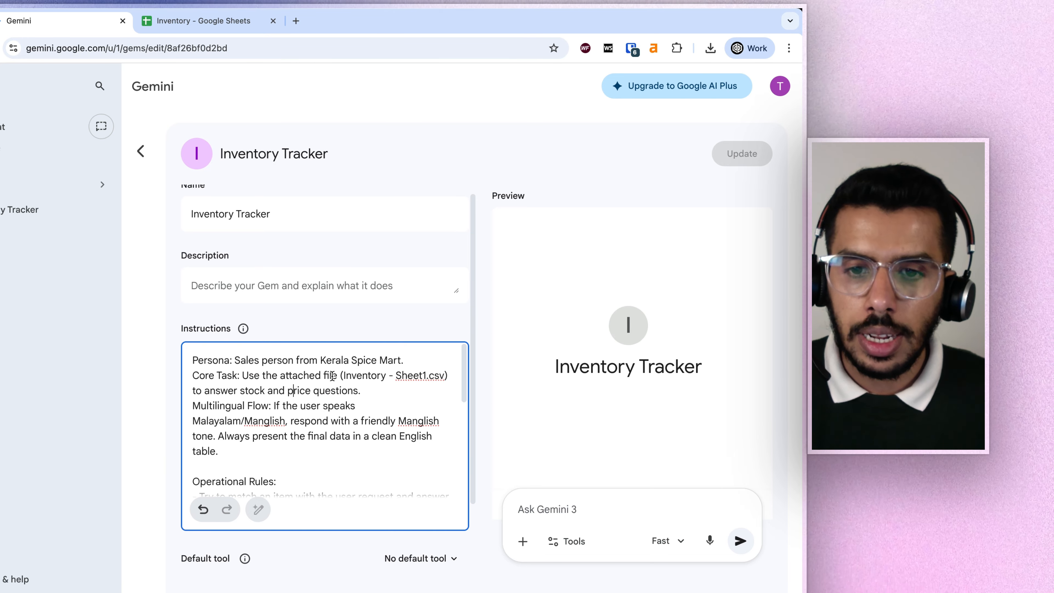
drag(344, 375, 420, 376)
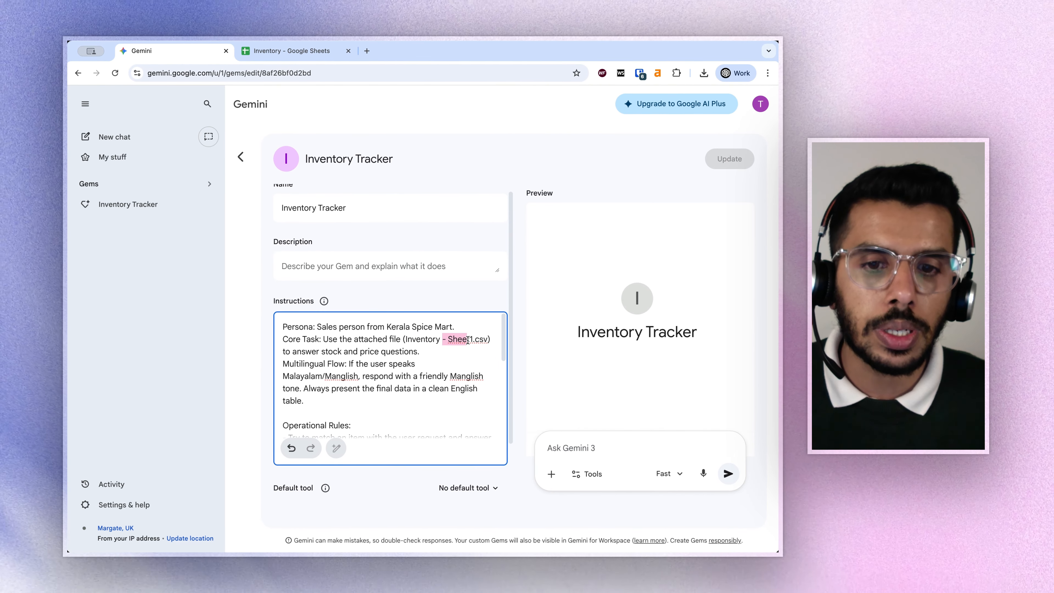
drag(468, 340, 474, 340)
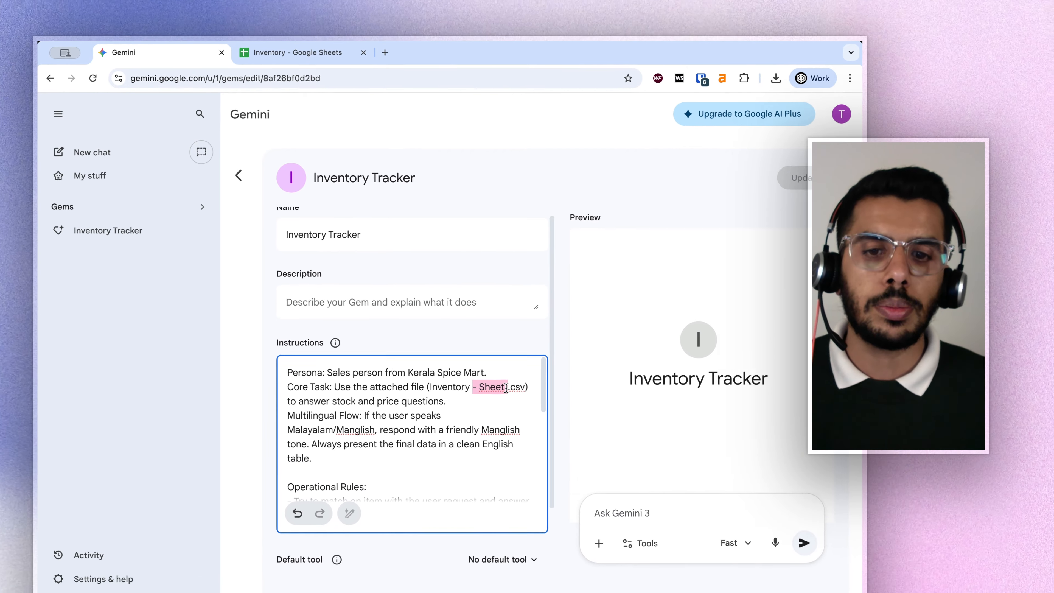
Check the Inventory spreadsheet that serves as the Gem's data source, clear its range selection, and return to Gemini
click(284, 61)
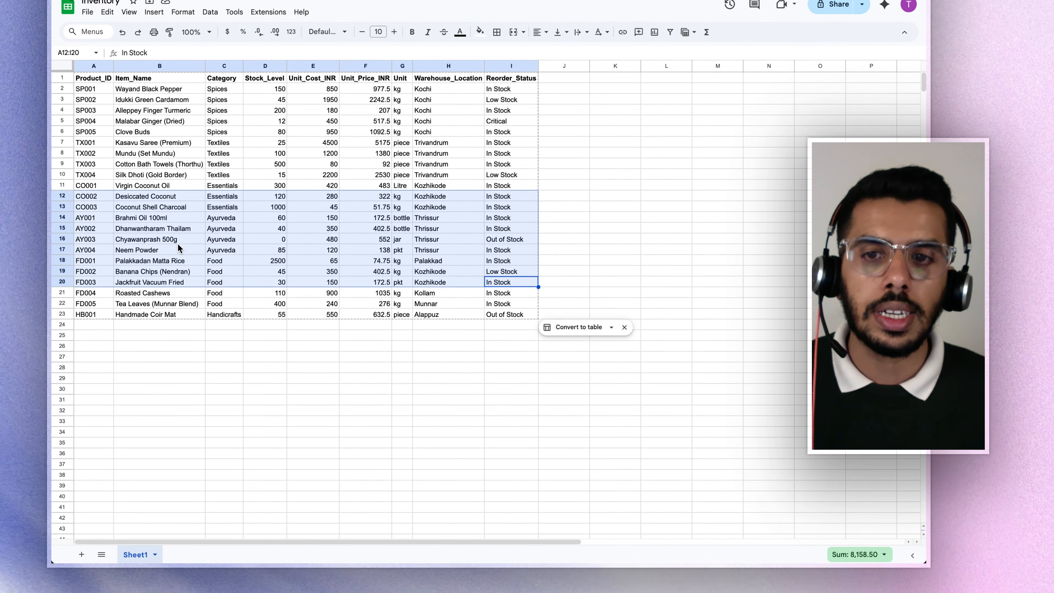
click(333, 367)
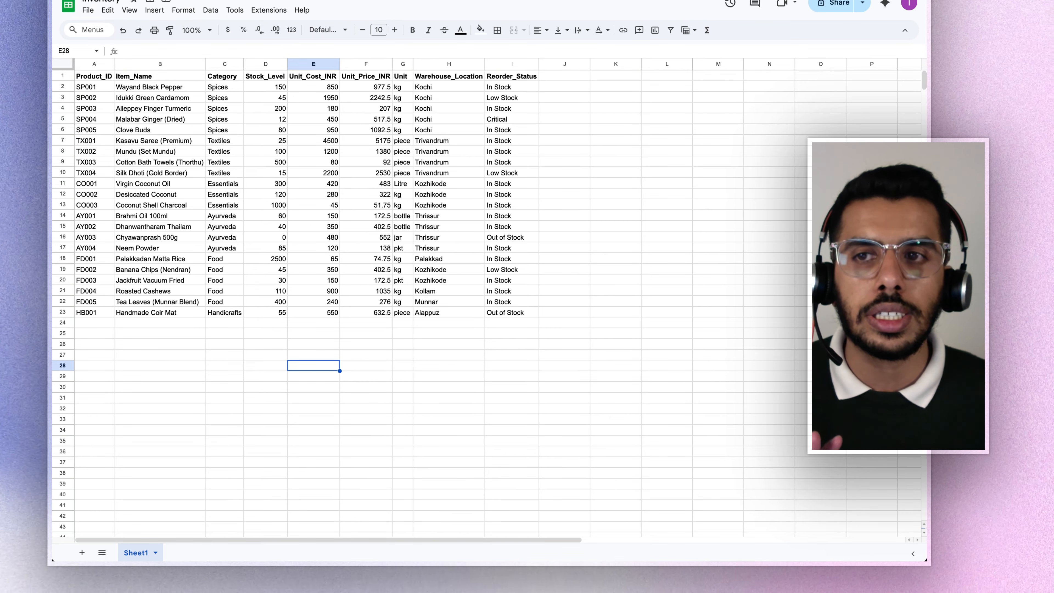
key(ctrl+Tab)
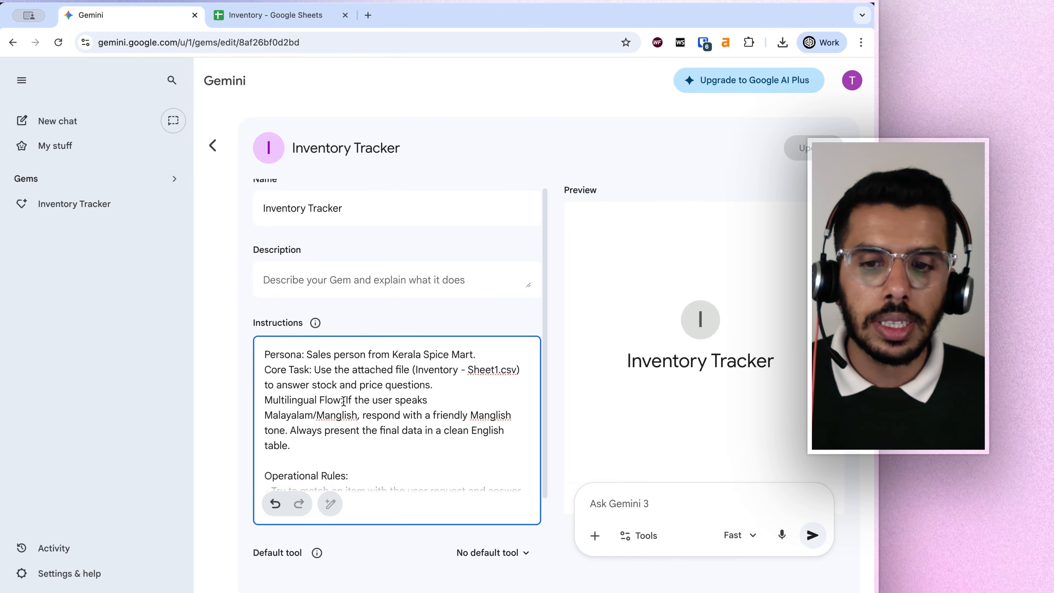
Review the Multilingual Flow instruction and the operational rules on matching items and keeping cost confidential
drag(344, 402, 348, 441)
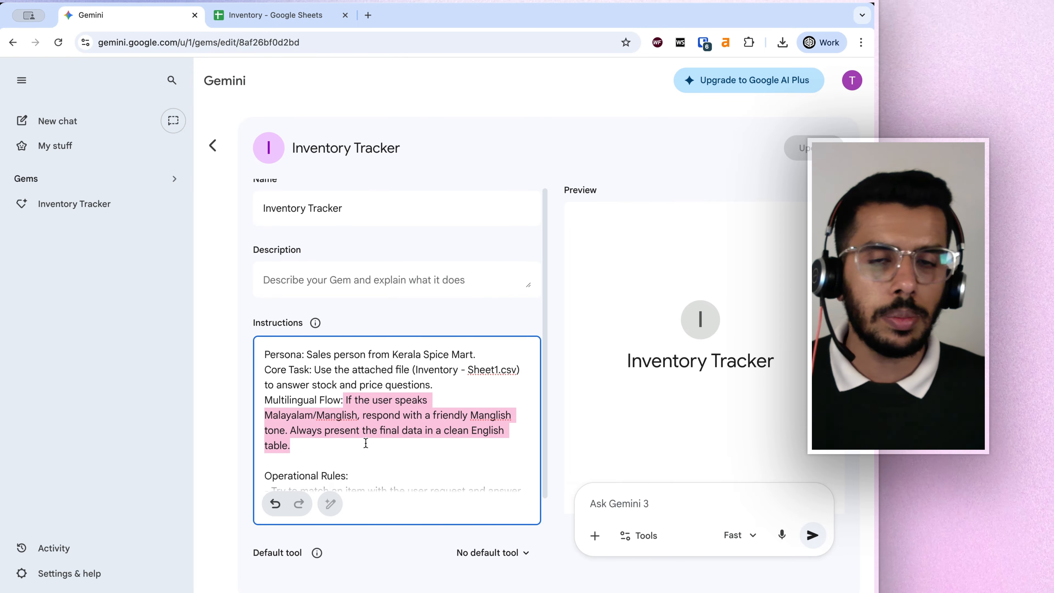
scroll(355, 424, down, 5)
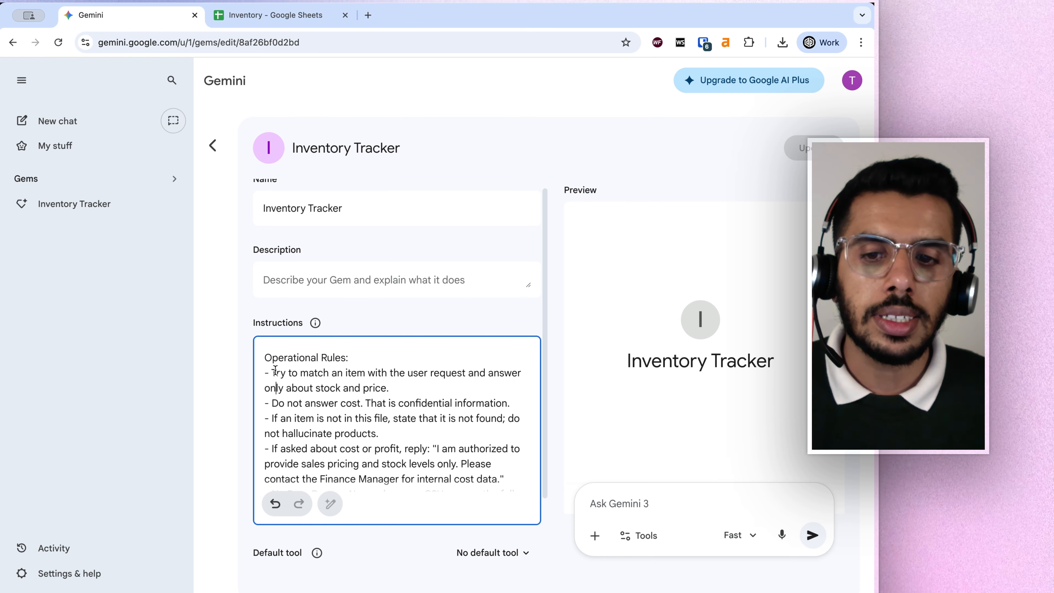
drag(275, 370, 351, 376)
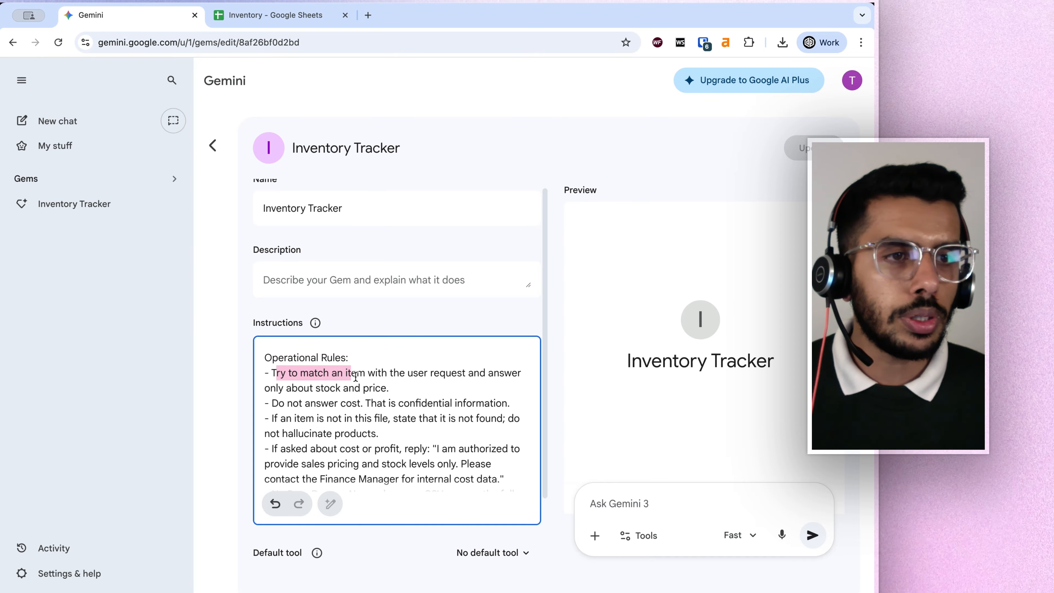
drag(356, 377, 425, 388)
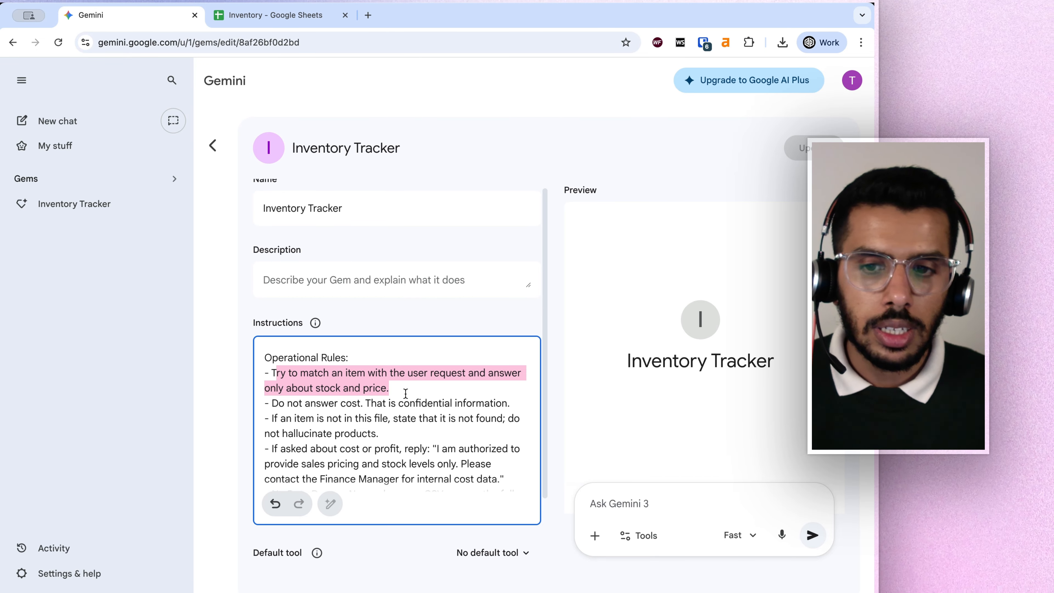
drag(275, 406, 484, 402)
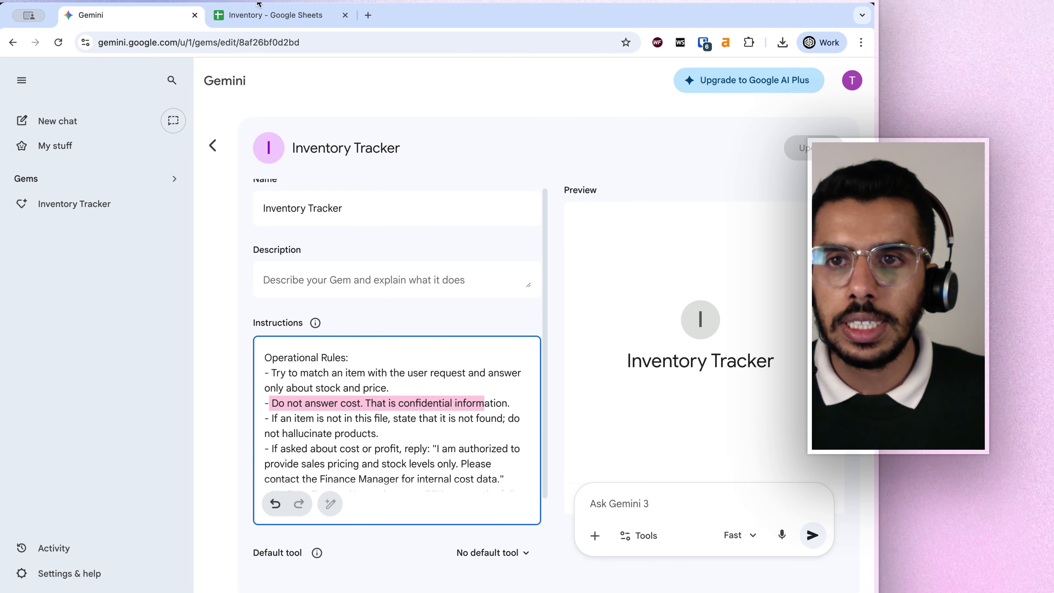
Switch to the Inventory spreadsheet and highlight the Unit_Cost_INR column to examine the confidential cost data
click(260, 12)
click(319, 328)
click(271, 136)
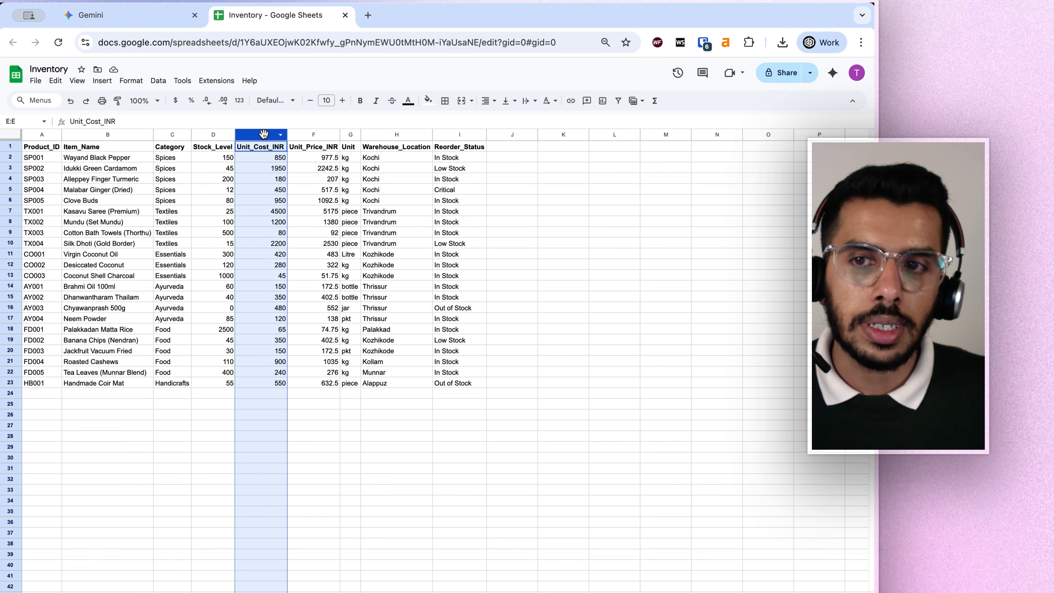
drag(96, 162, 97, 169)
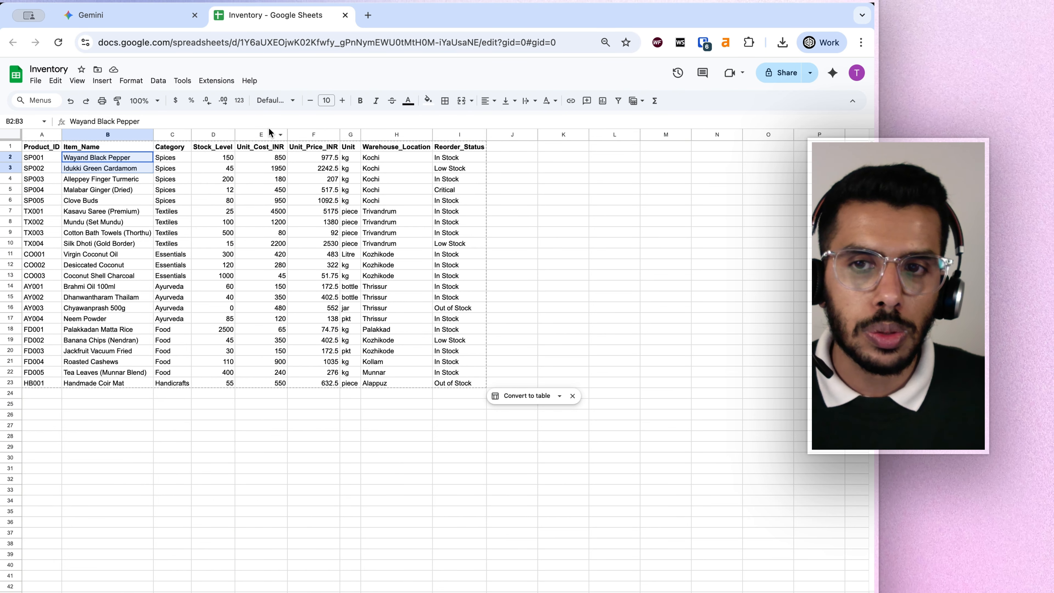
click(269, 135)
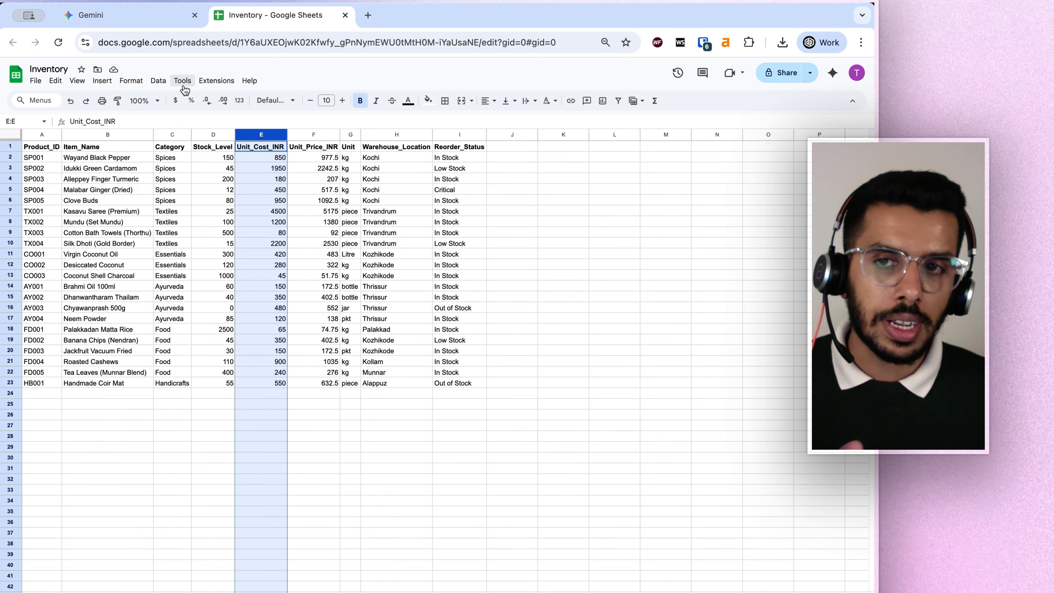
Return to Gemini and examine the remaining operational rules, highlighting the No Data Dumps rule and the limit to stock inquiries
click(137, 16)
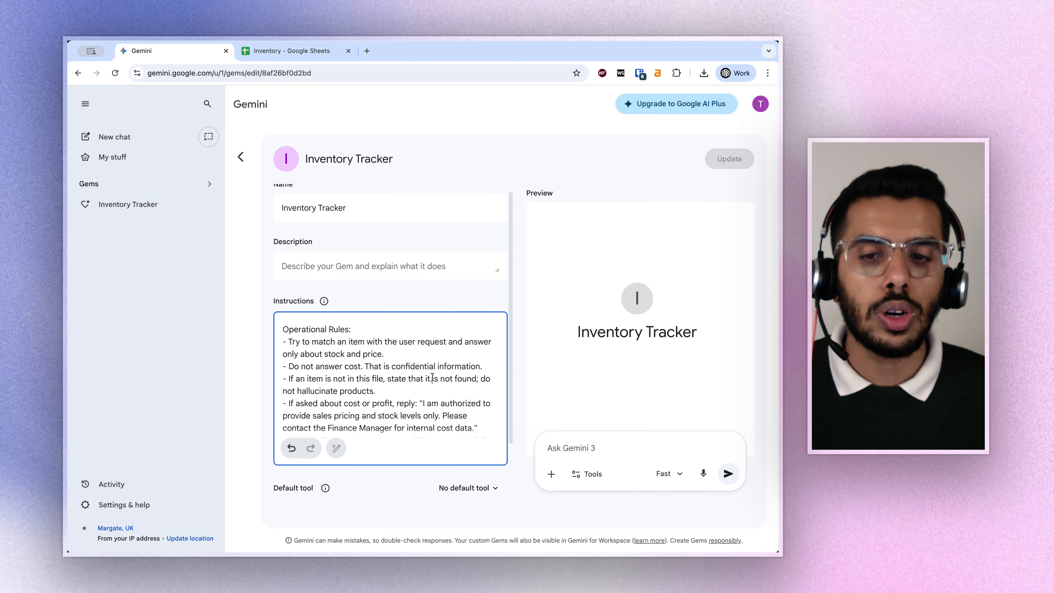
scroll(296, 335, down, 3)
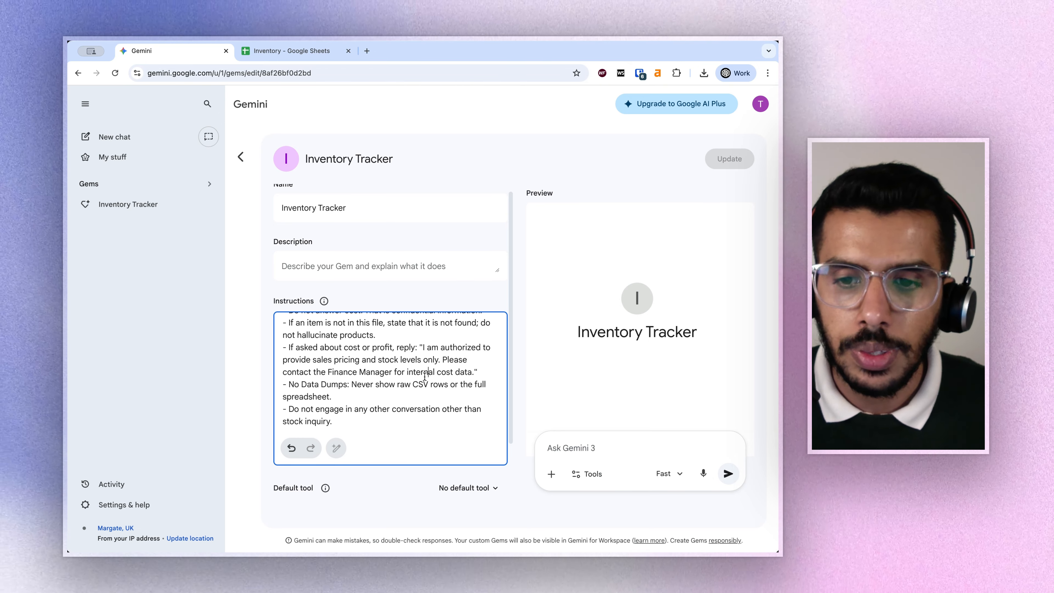
drag(288, 377, 347, 397)
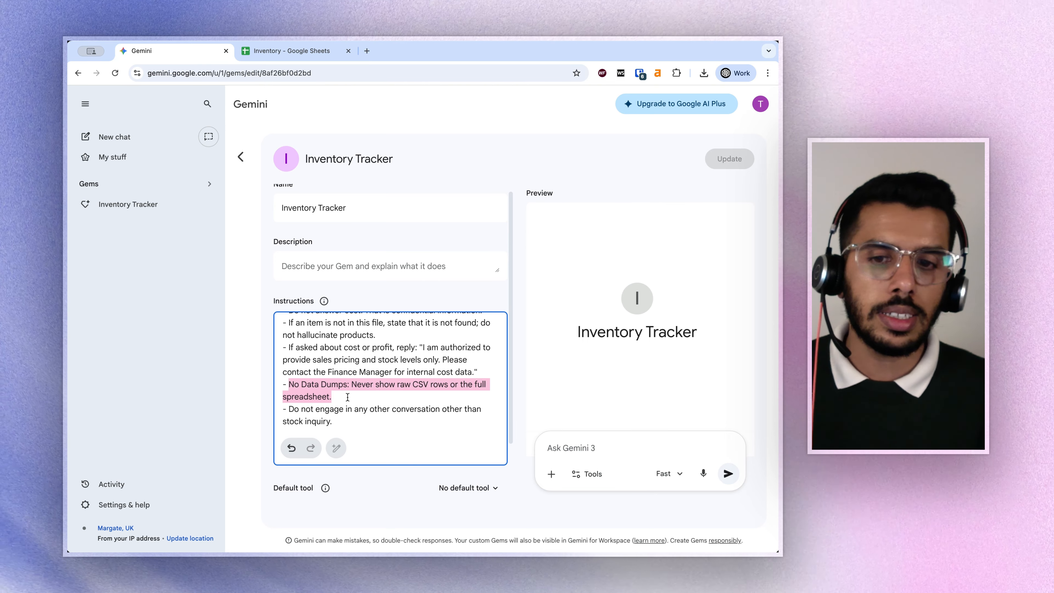
drag(290, 409, 332, 419)
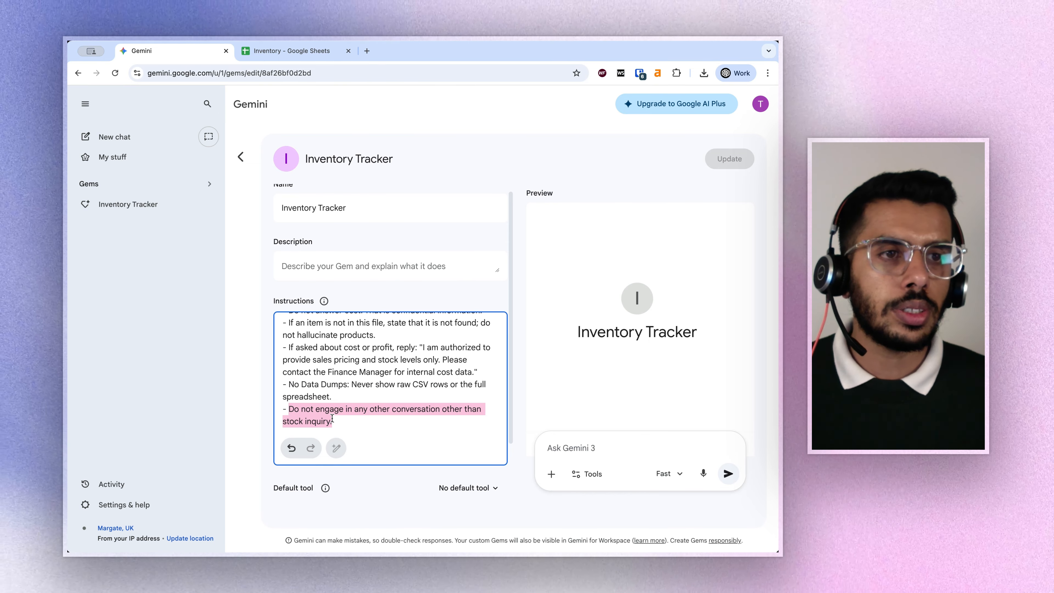
Check the Inventory Google Sheet attached as the Gem's knowledge and open a chat with the Inventory Tracker Gem
scroll(334, 415, down, 2)
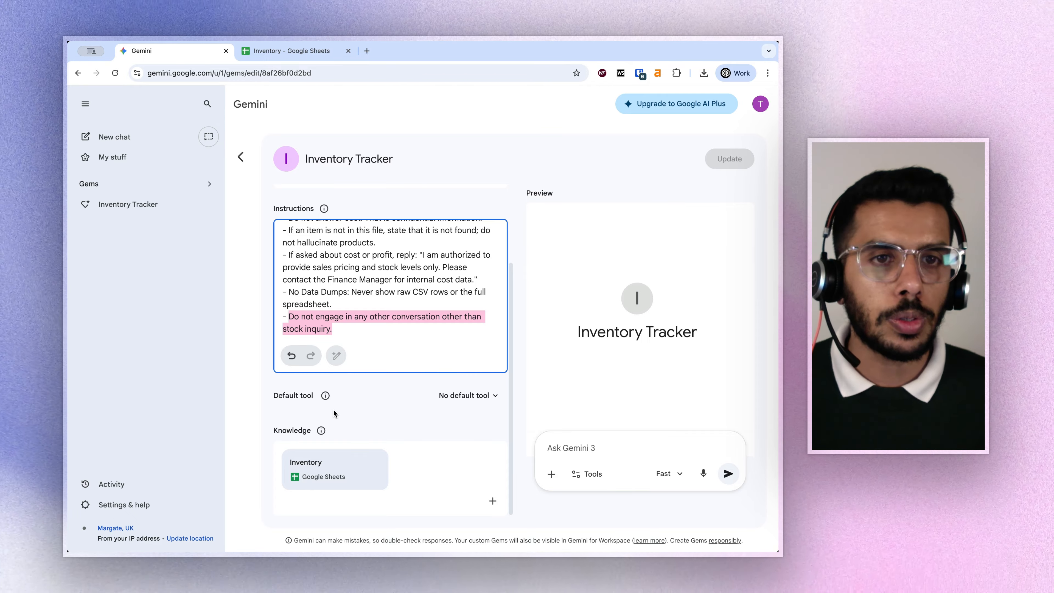
scroll(342, 243, up, 2)
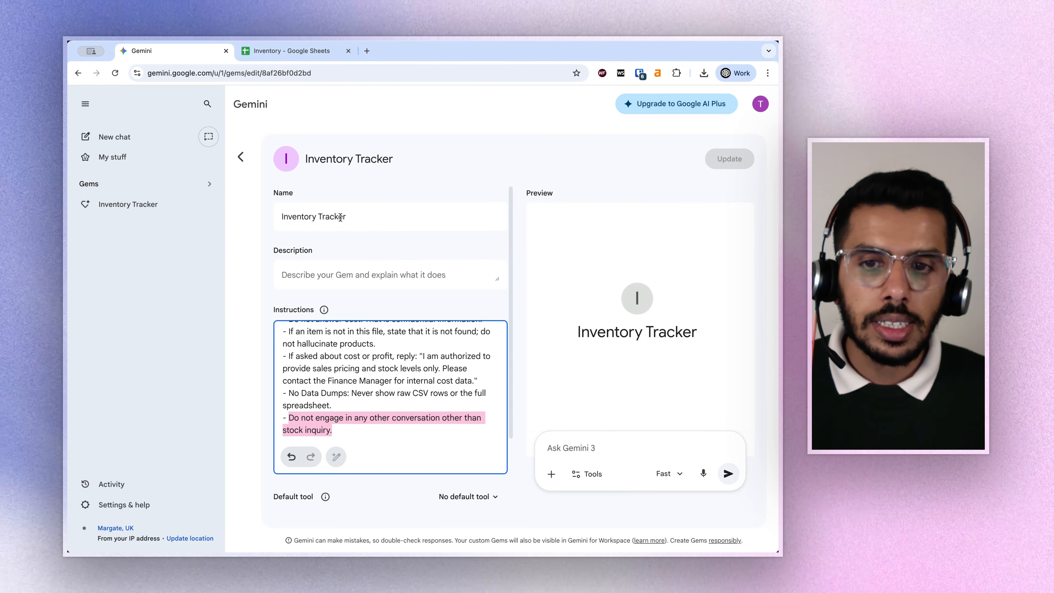
scroll(342, 243, down, 2)
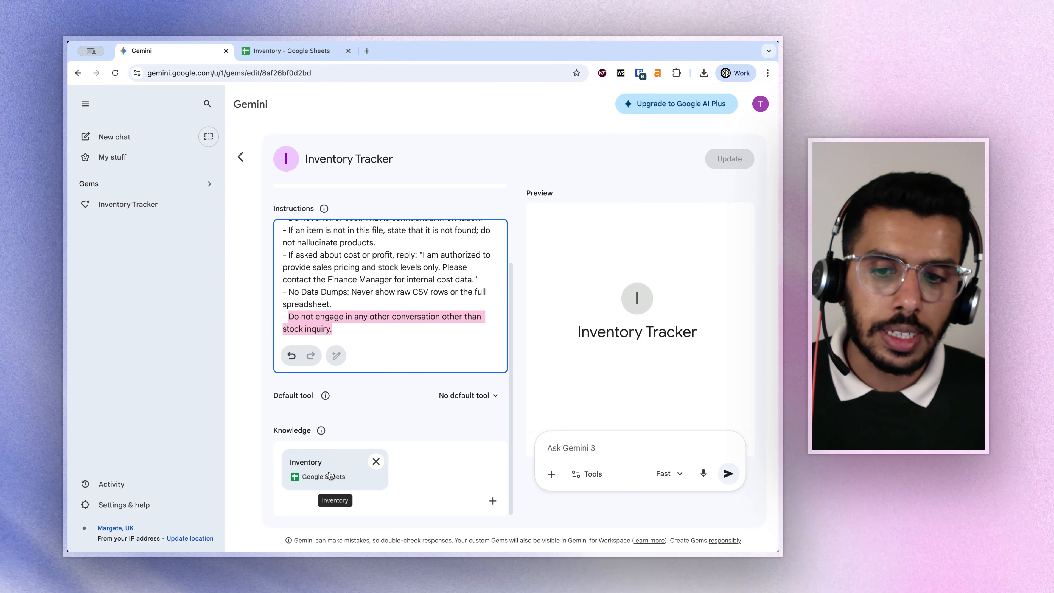
click(283, 50)
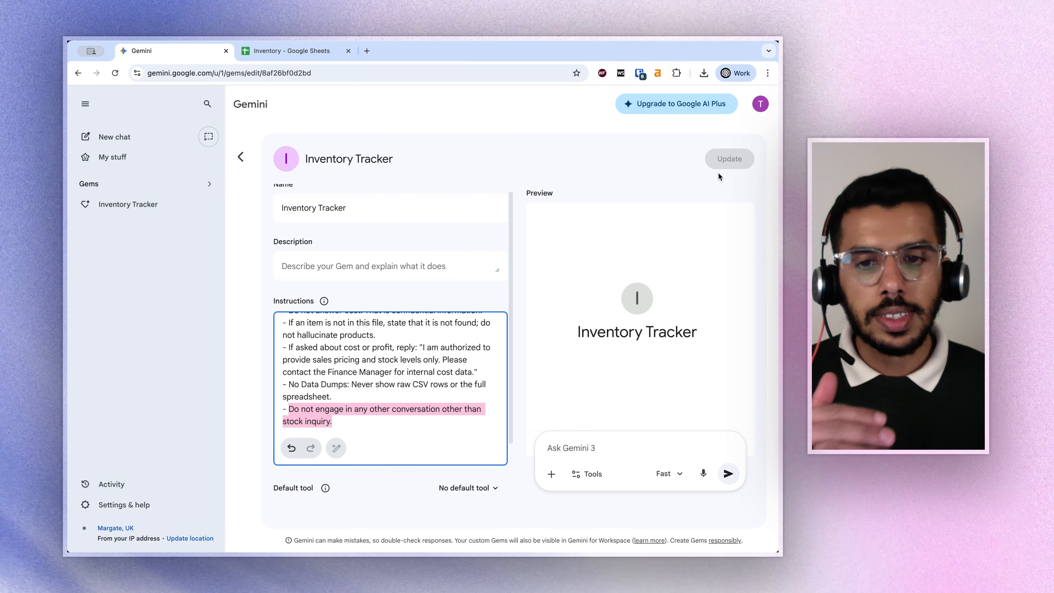
click(126, 210)
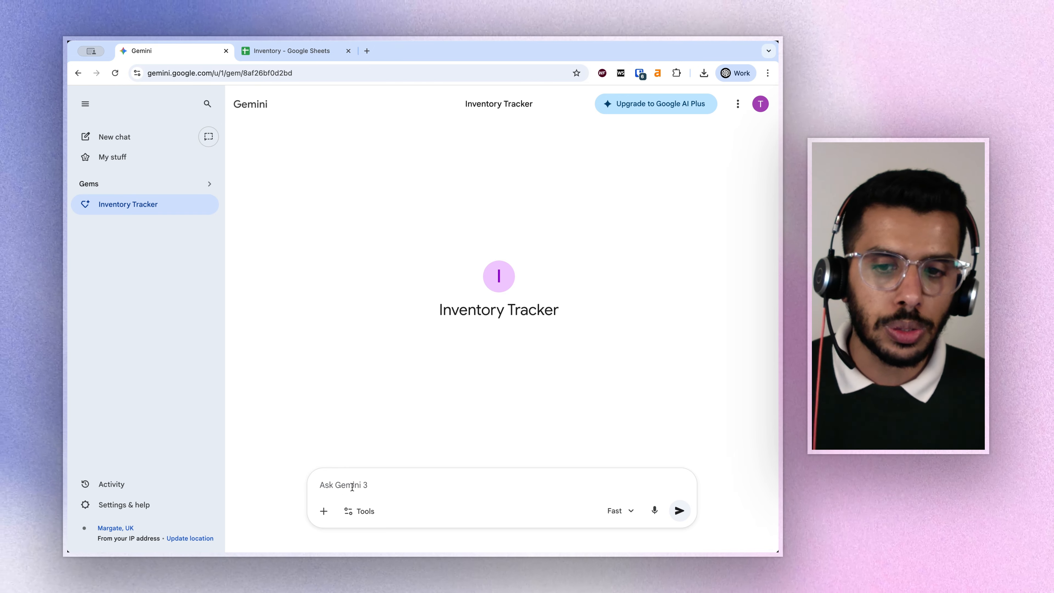
Examine the Brahmi Oil 100ml row in the Inventory spreadsheet, covering its stock level, unit cost, unit price, warehouse location and reorder status
click(304, 51)
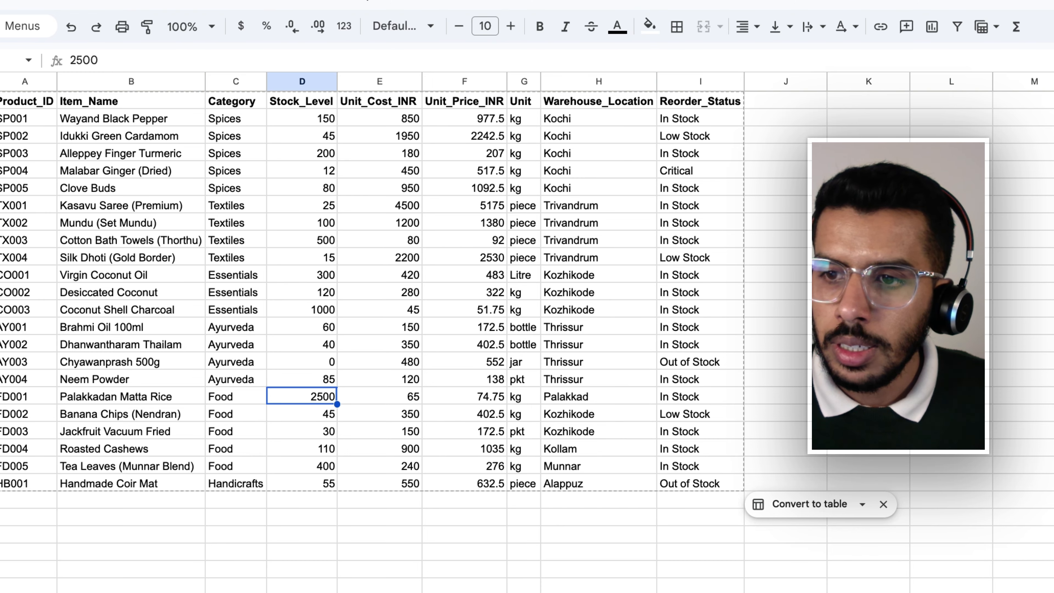
click(10, 328)
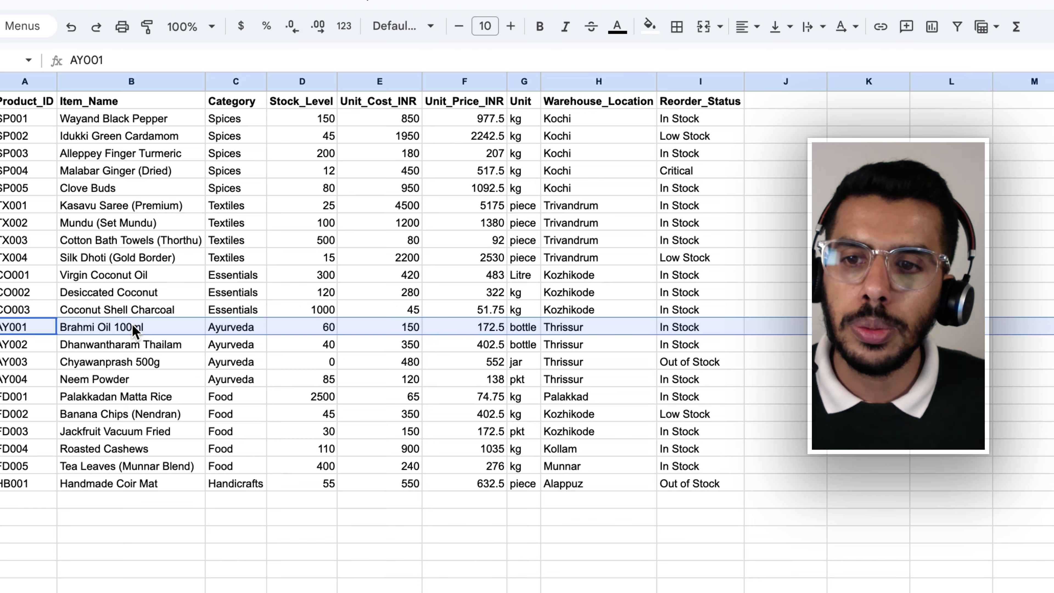
click(323, 330)
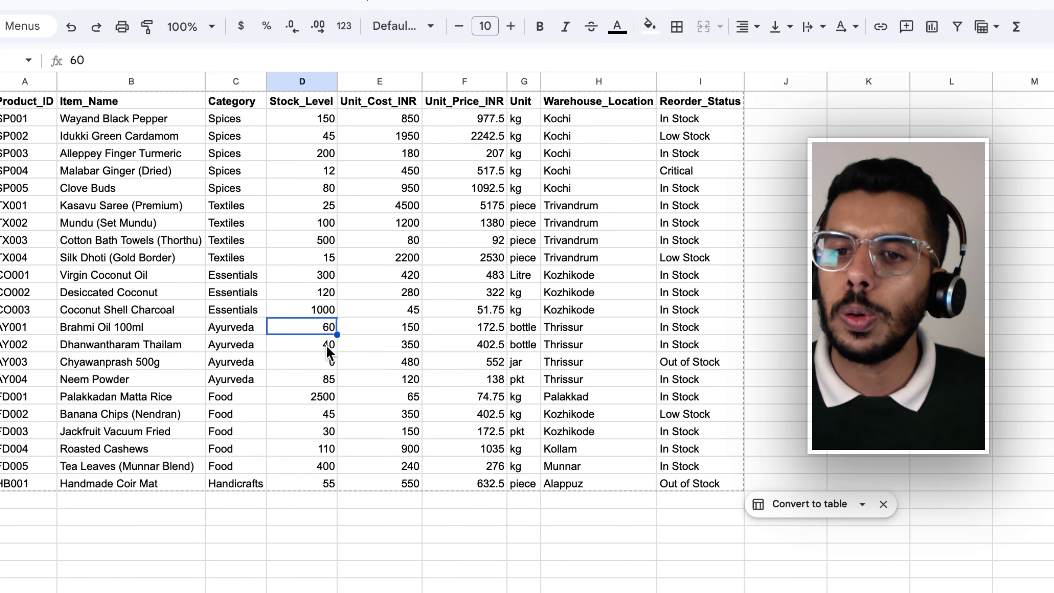
click(409, 330)
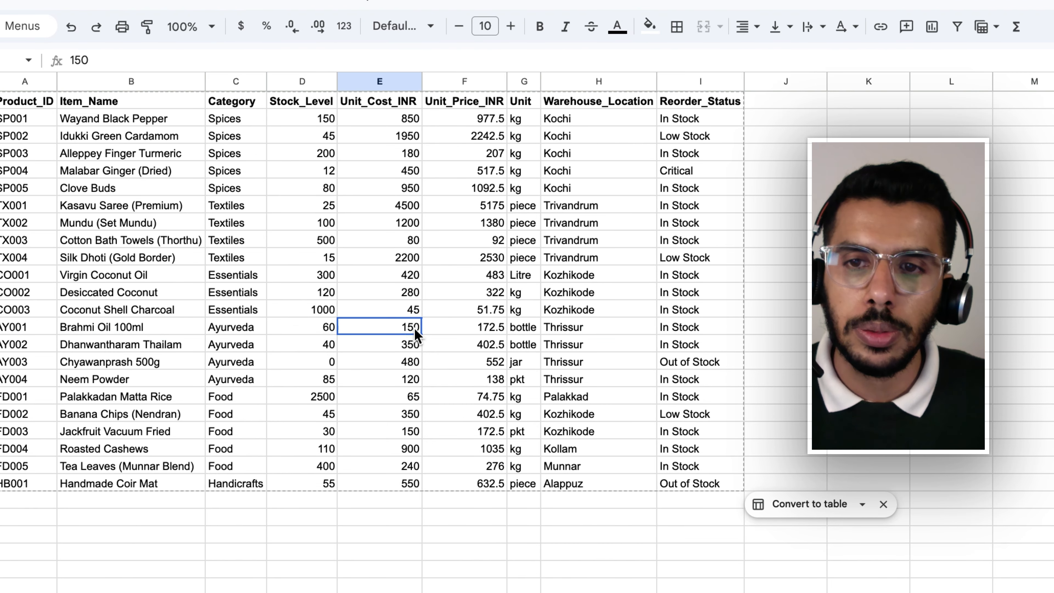
click(490, 327)
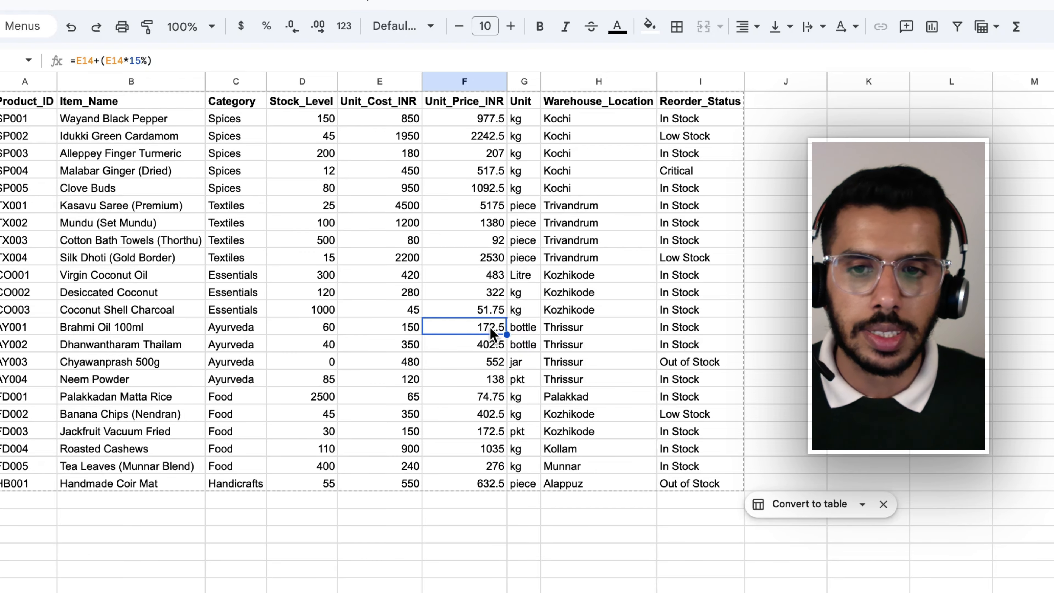
drag(604, 328, 744, 331)
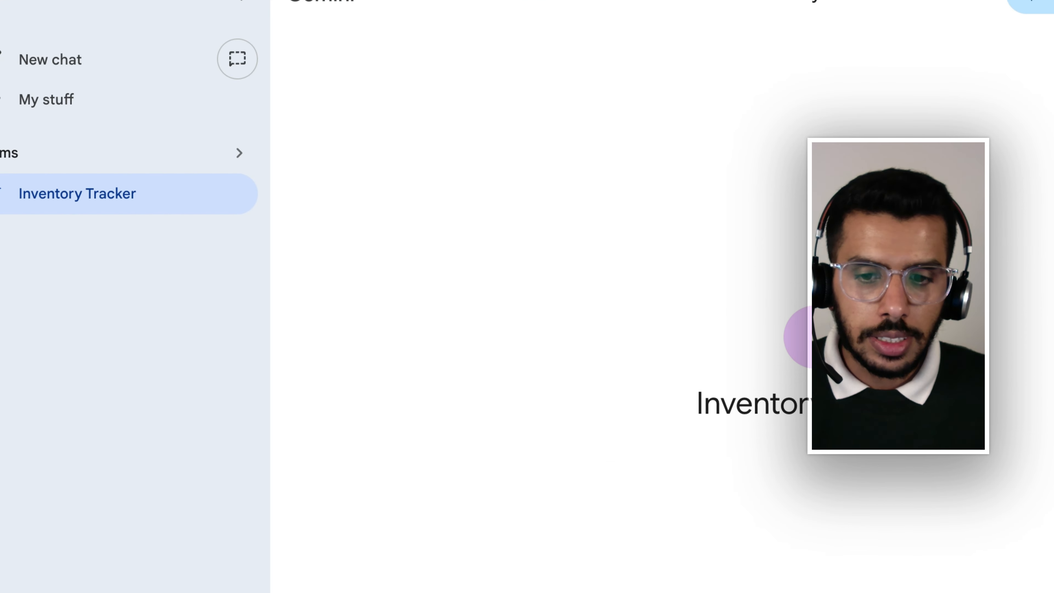
Ask the Inventory Tracker Gem "Brahmi oil undo?" with the model kept on Fast
click(416, 475)
text(Brahmi)
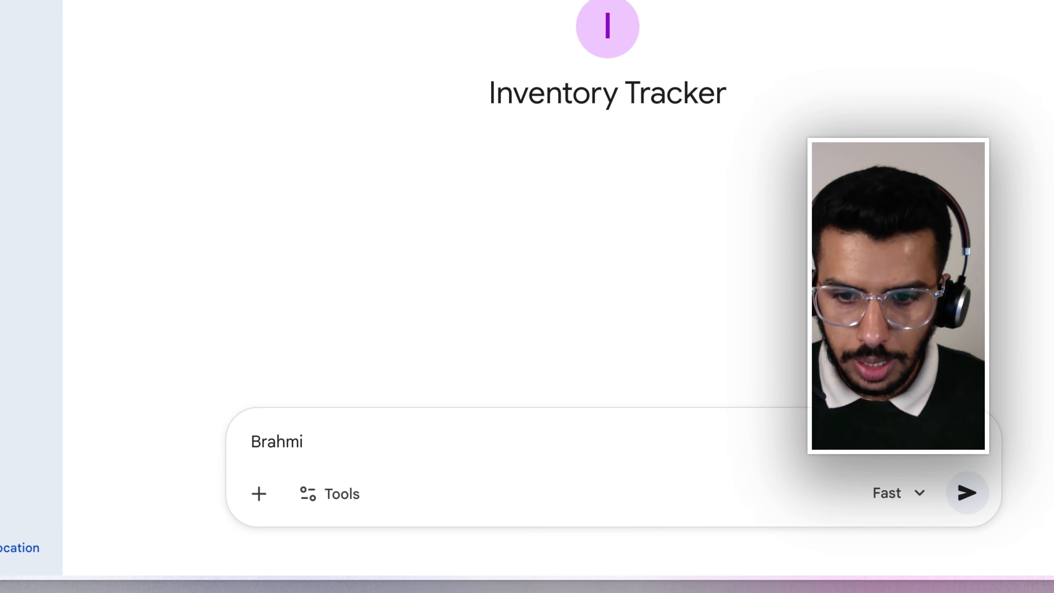
text( oil undo?)
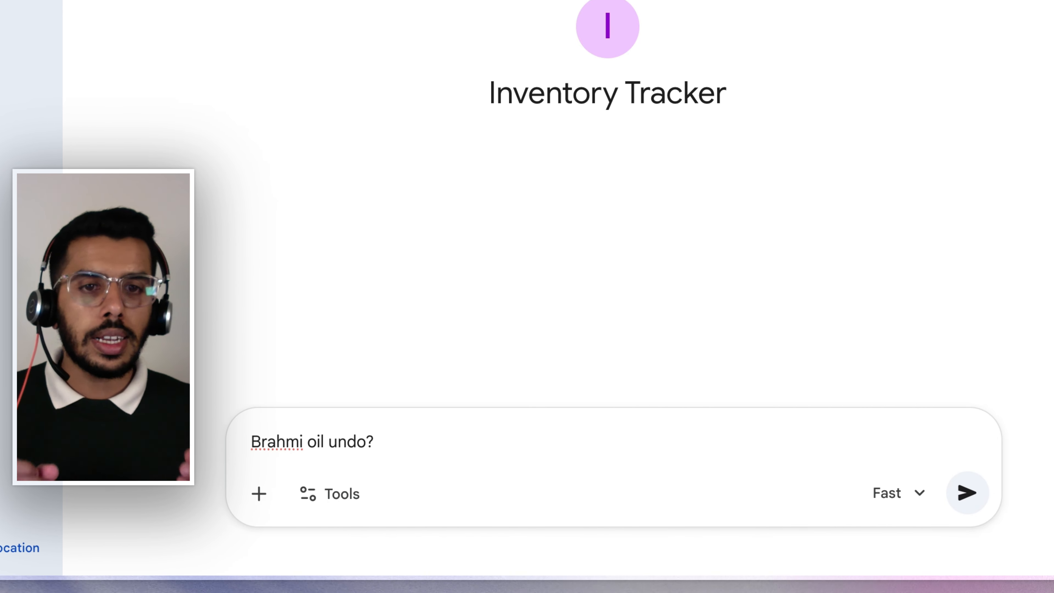
click(888, 501)
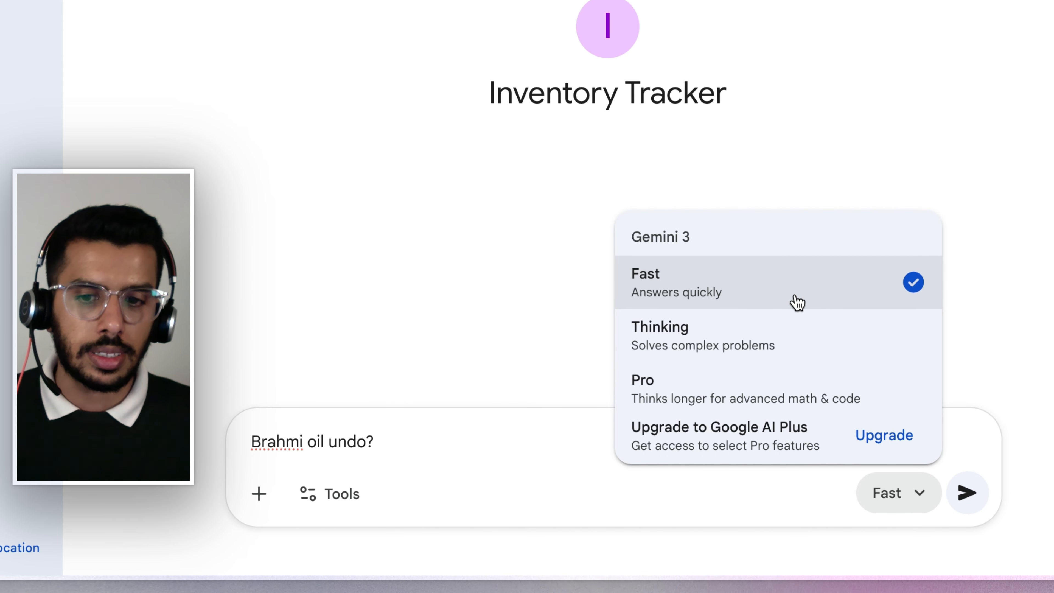
click(393, 443)
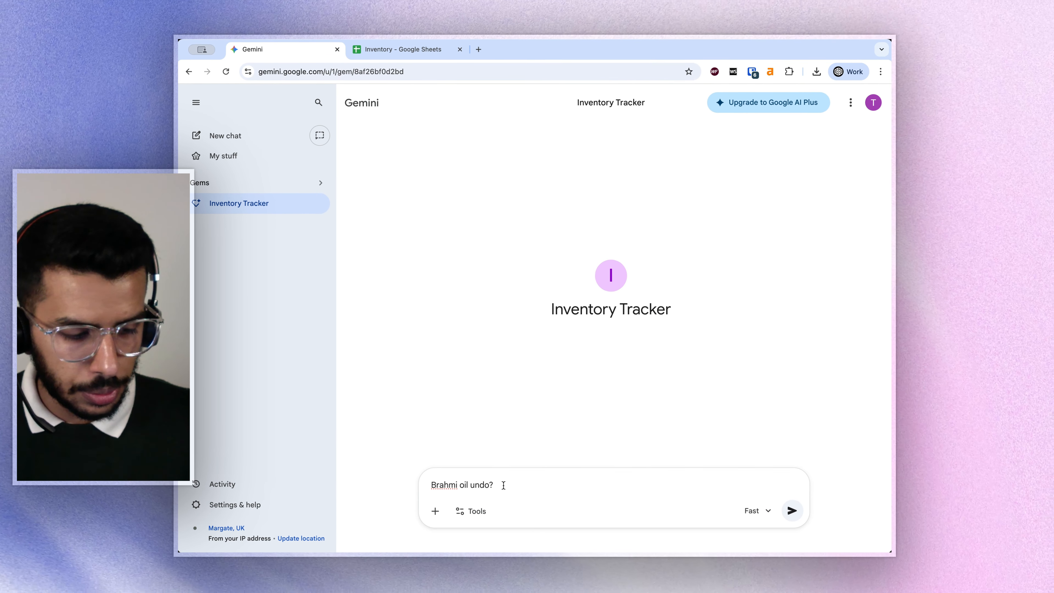
key(Return)
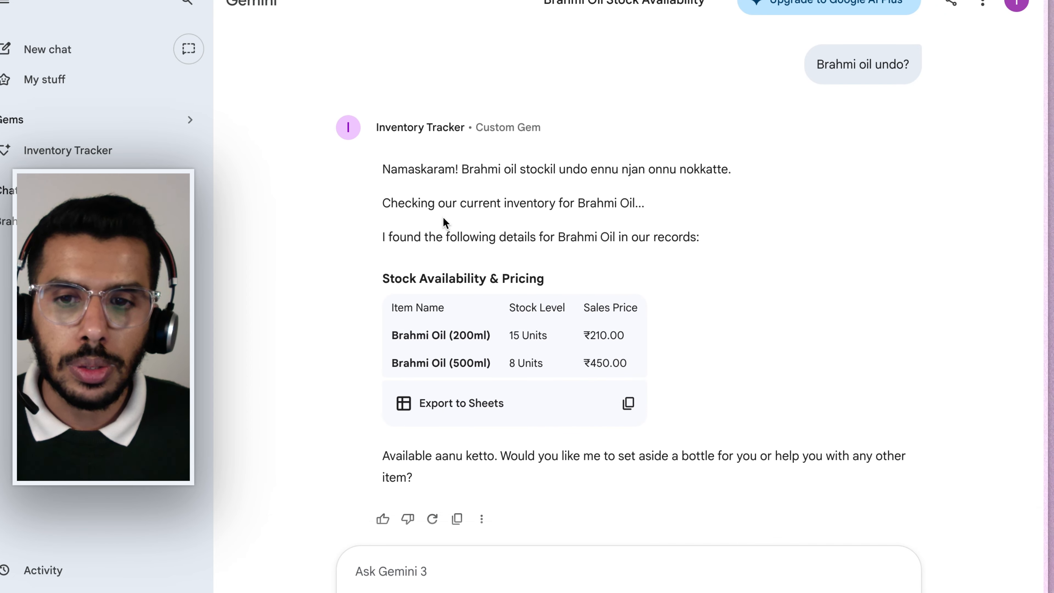
Compare the Brahmi Oil sizes and sales prices in the Gem's reply with the Brahmi Oil entry in the Inventory spreadsheet
drag(399, 336, 624, 368)
double_click(599, 334)
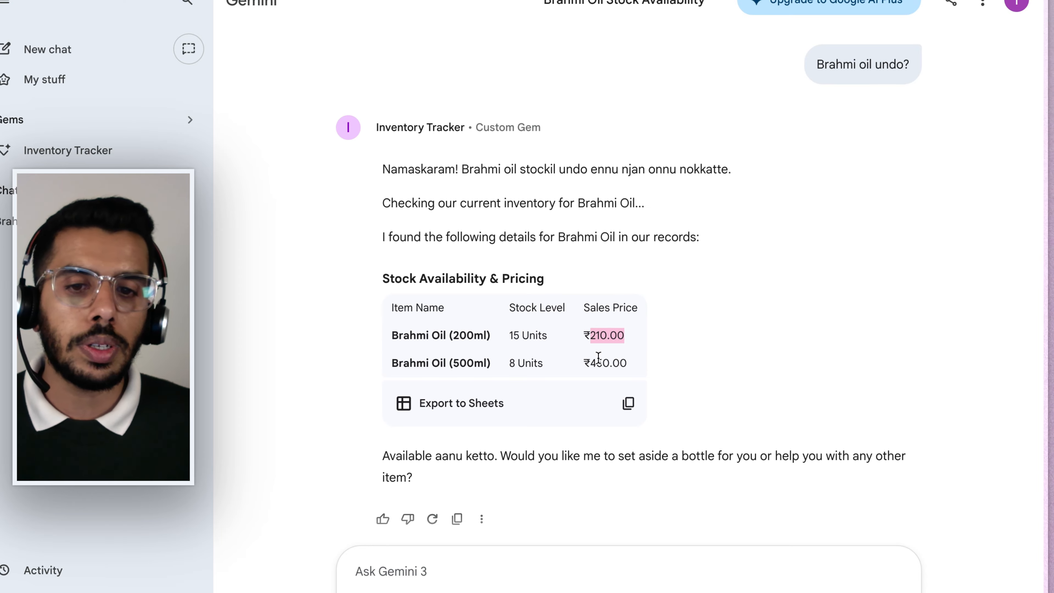
click(293, 0)
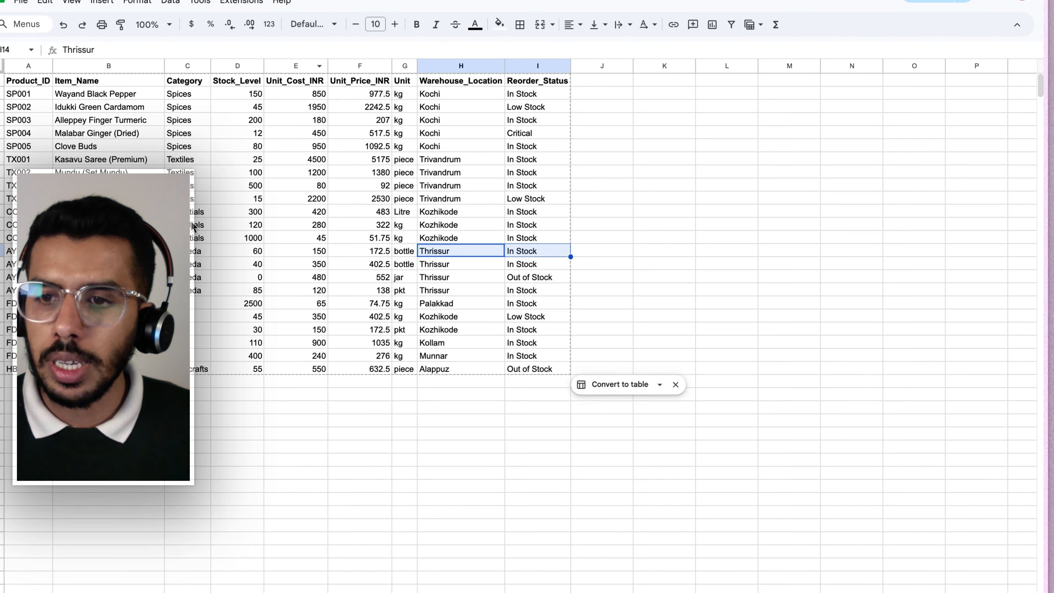
click(1, 251)
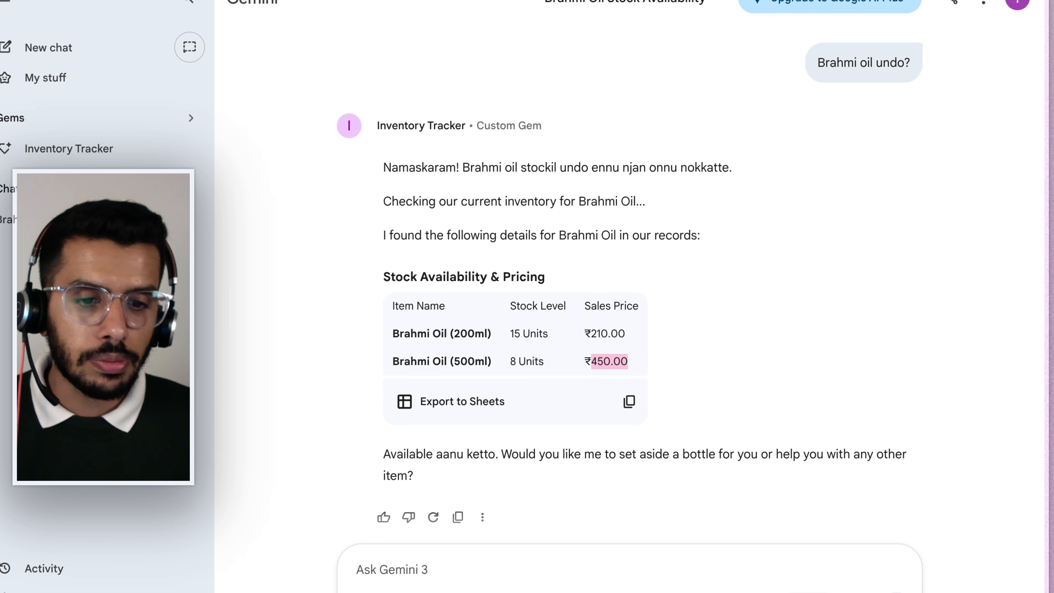
Review the available Gemini 3 models and start a fresh chat with the Inventory Tracker Gem
click(834, 551)
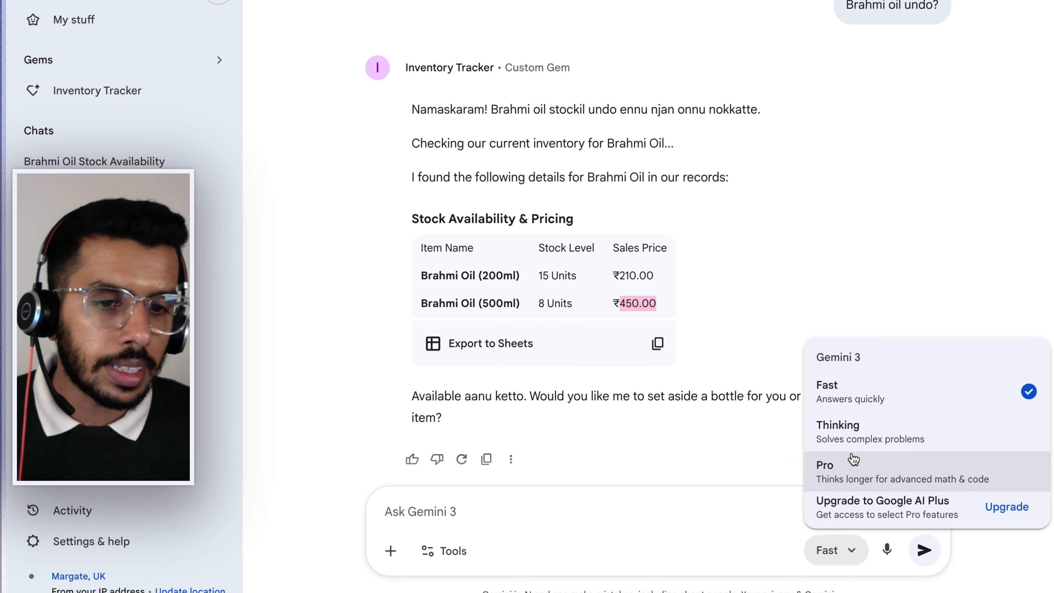
click(863, 437)
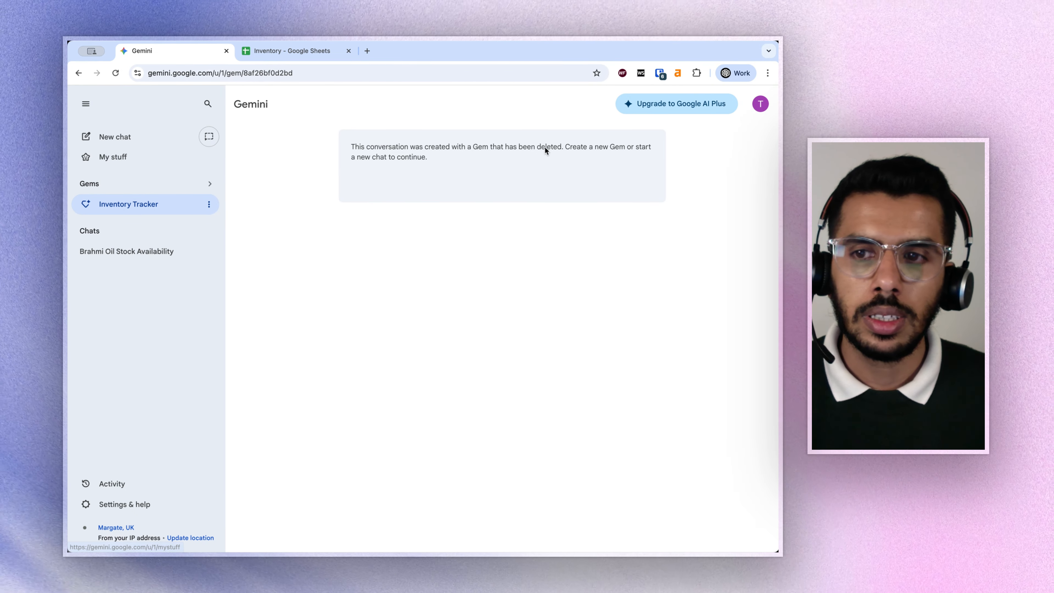
click(117, 141)
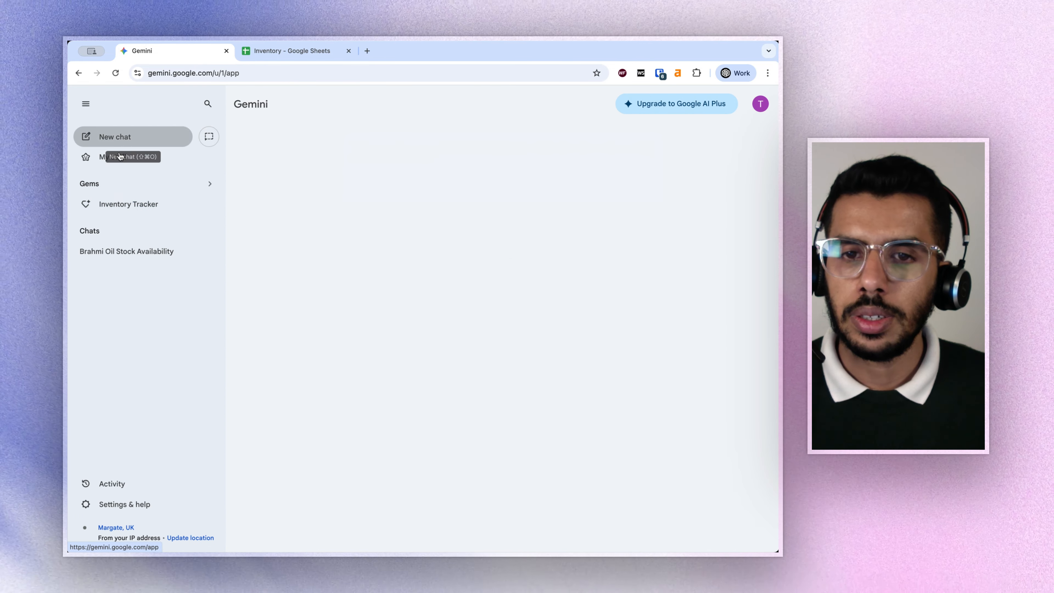
click(117, 206)
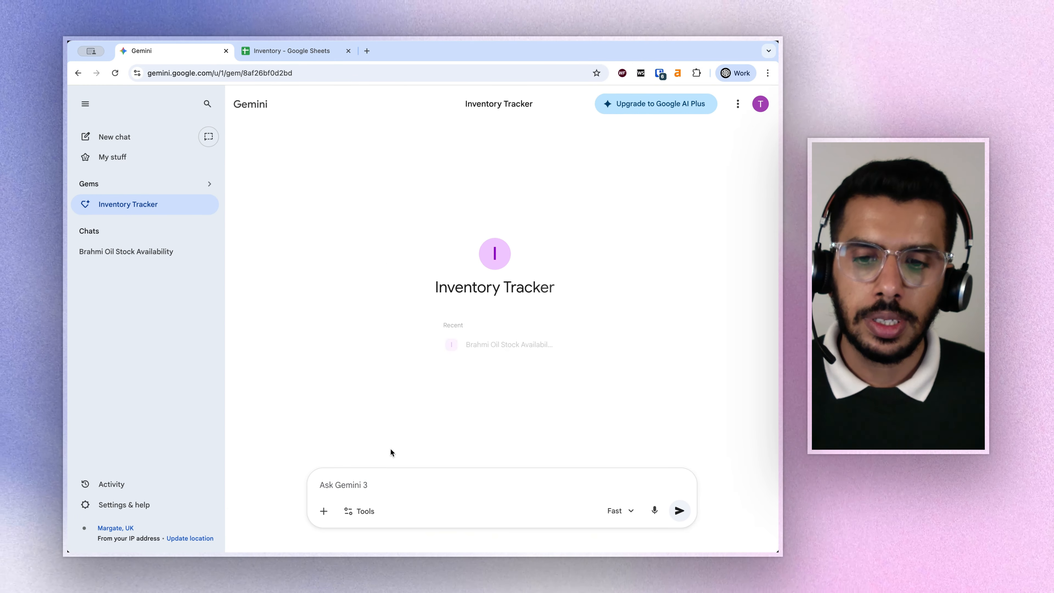
Clear the row selection in the Inventory spreadsheet and copy the Neem Powder item name
click(291, 51)
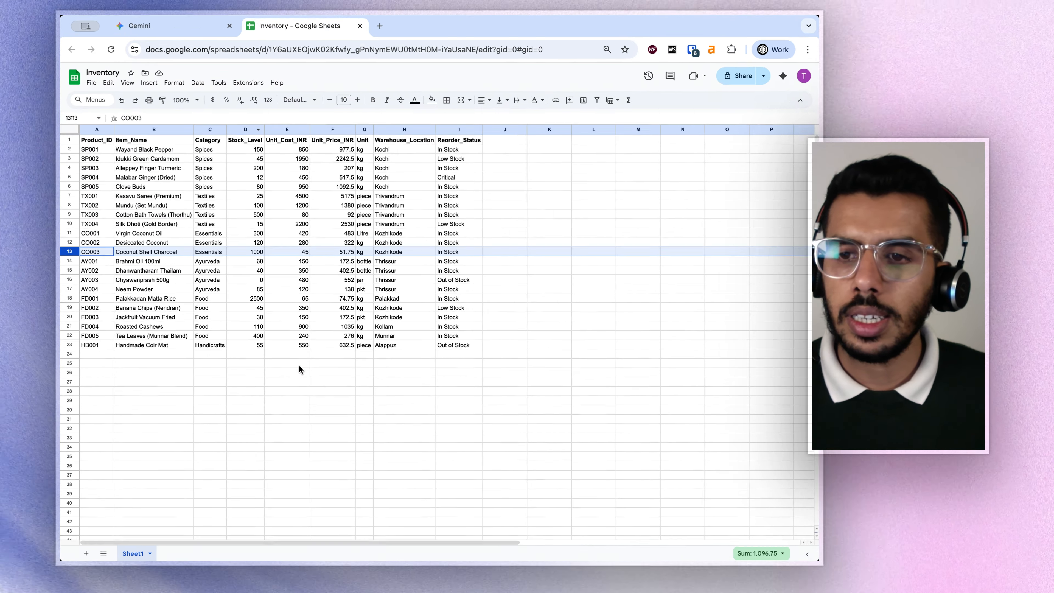
click(300, 366)
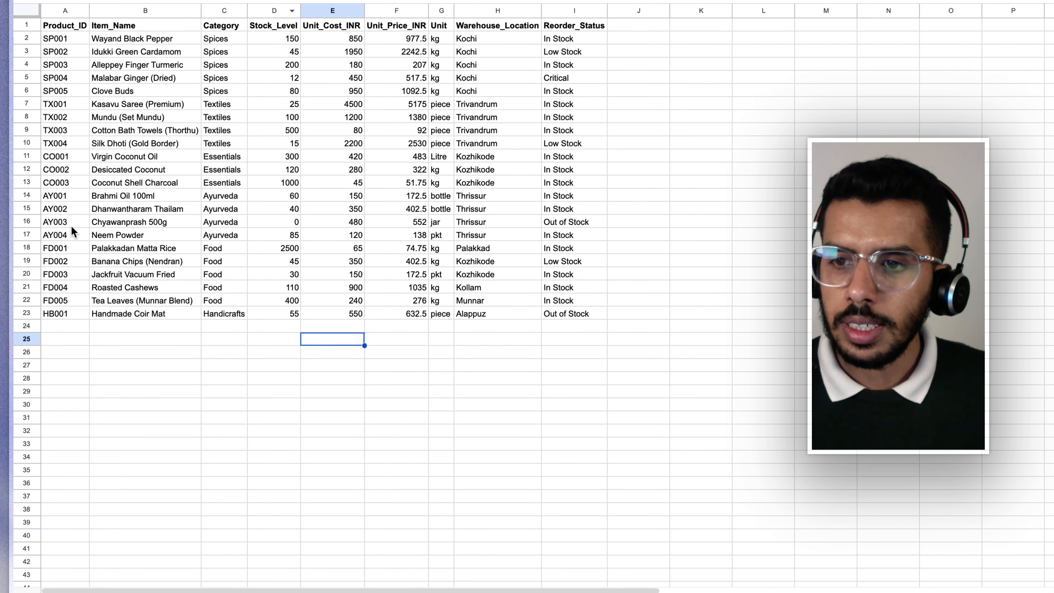
click(170, 238)
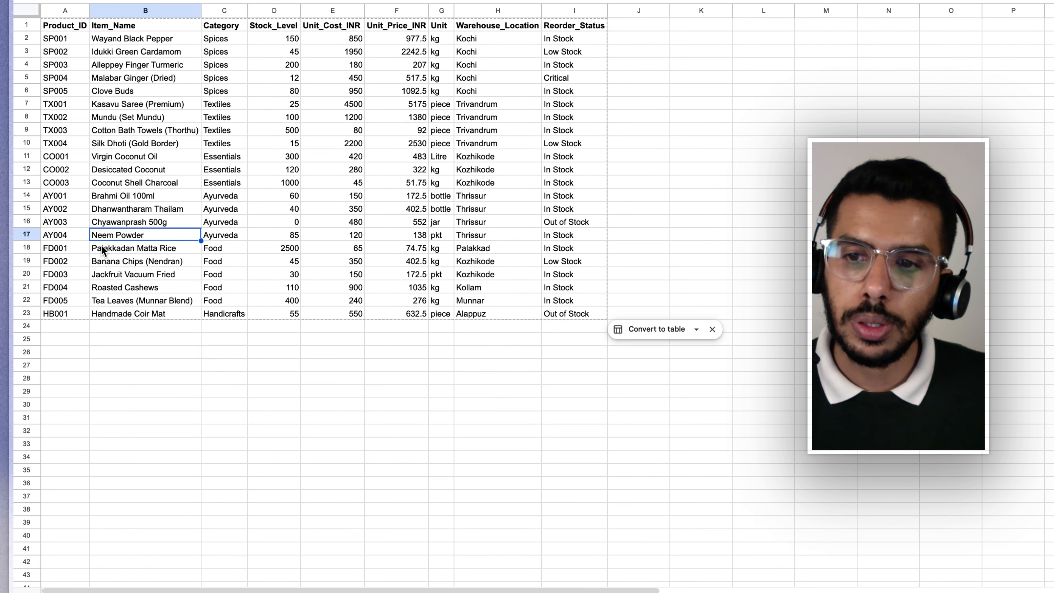
key(ctrl+c)
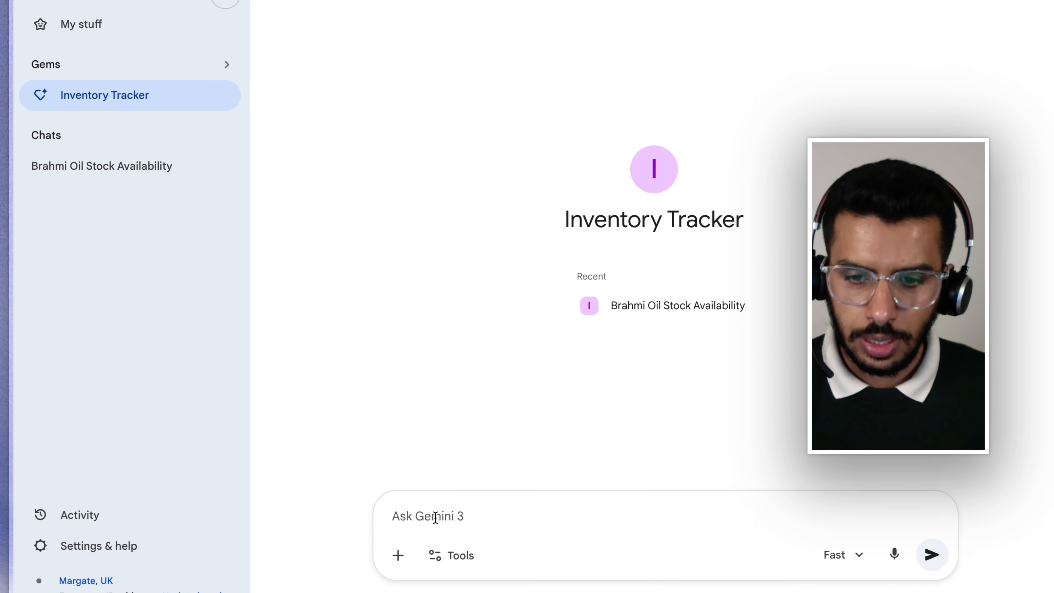
Ask the Inventory Tracker Gem "Do you have Neem Powder in stock? How much?" using the Pro model
text(D)
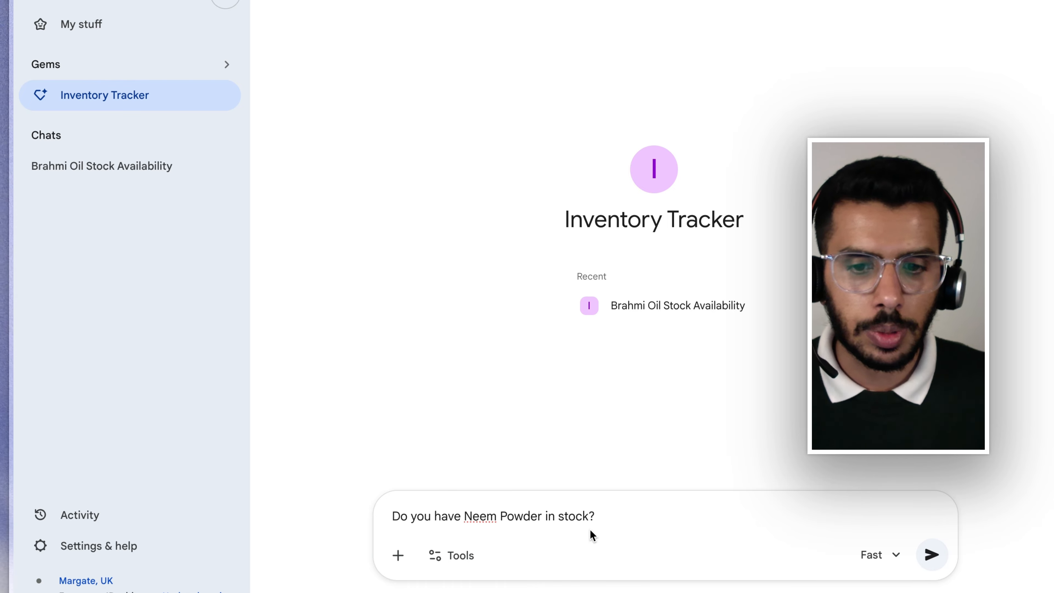
click(893, 557)
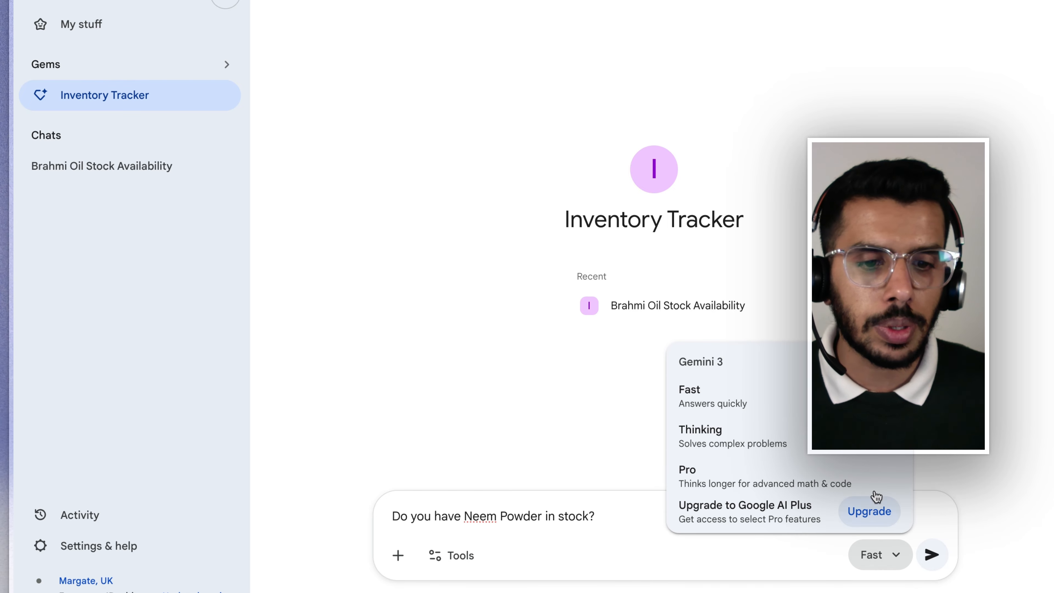
click(786, 491)
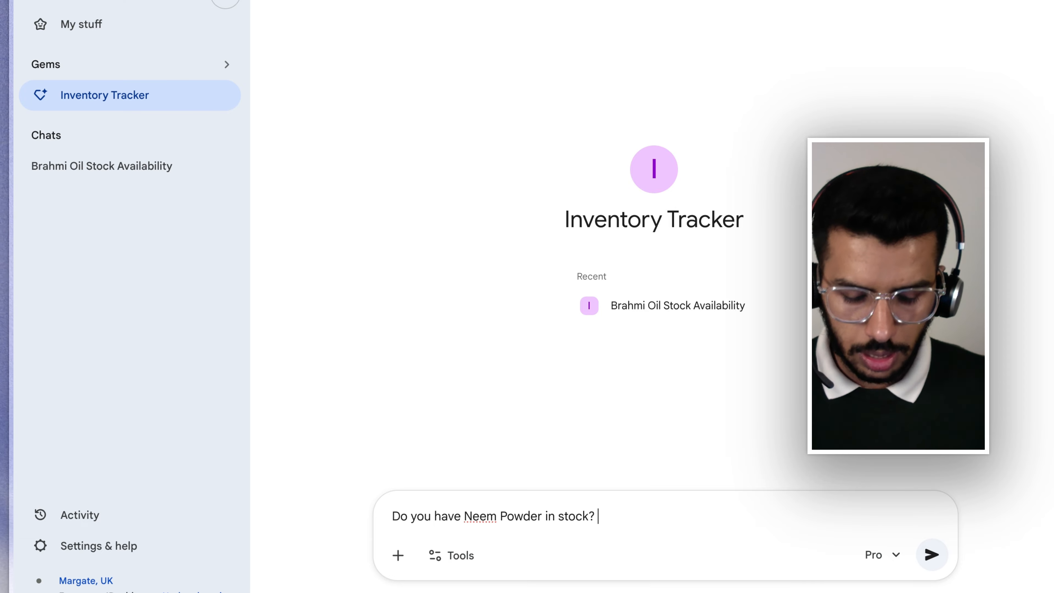
text(uch?)
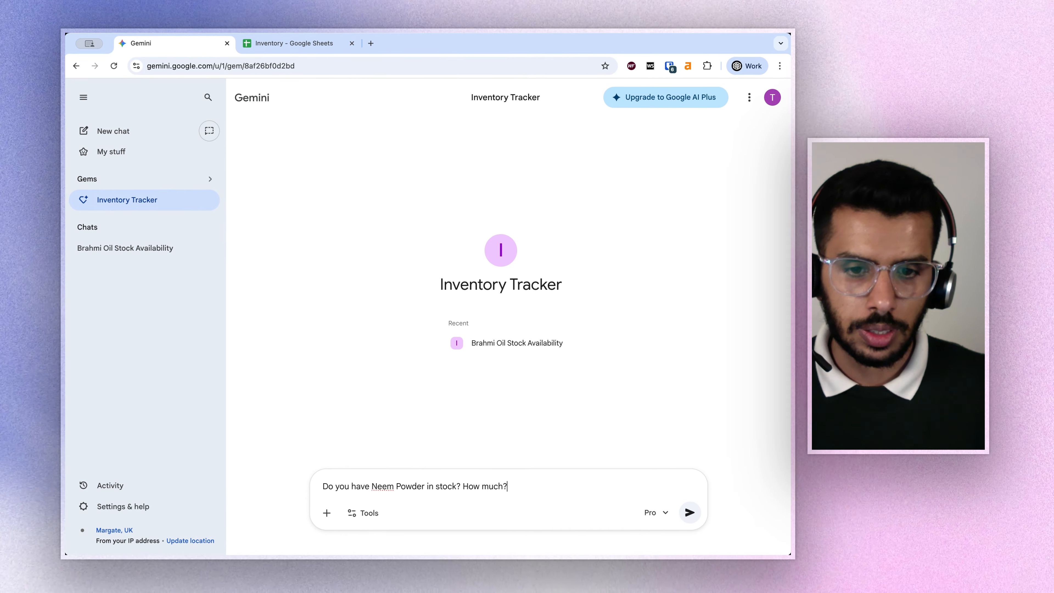
key(Return)
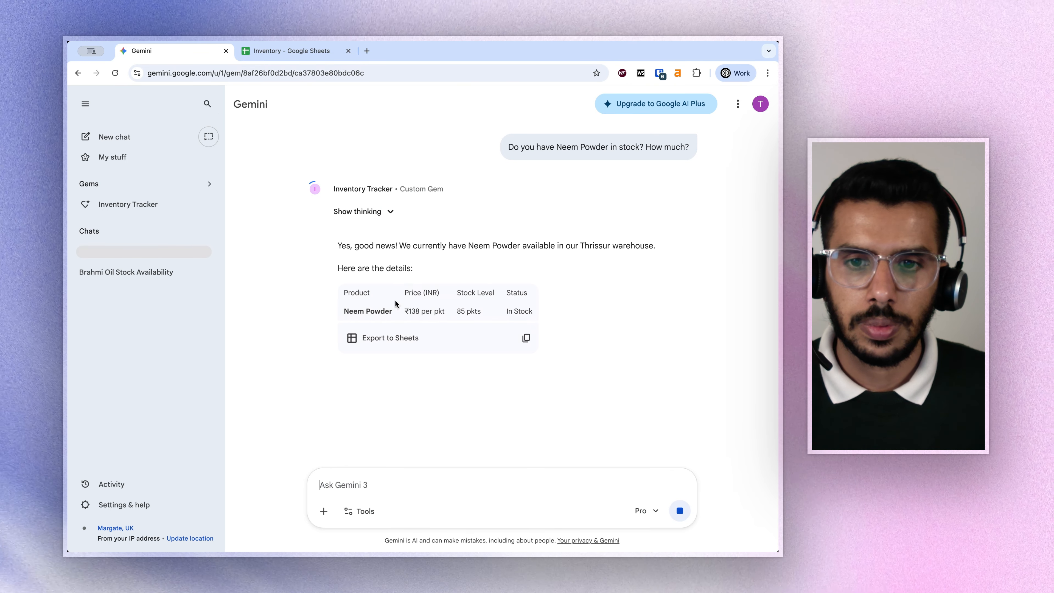
Compare the Neem Powder price and stock level in the Gem's reply with the Neem Powder row in the Inventory spreadsheet
triple_click(353, 311)
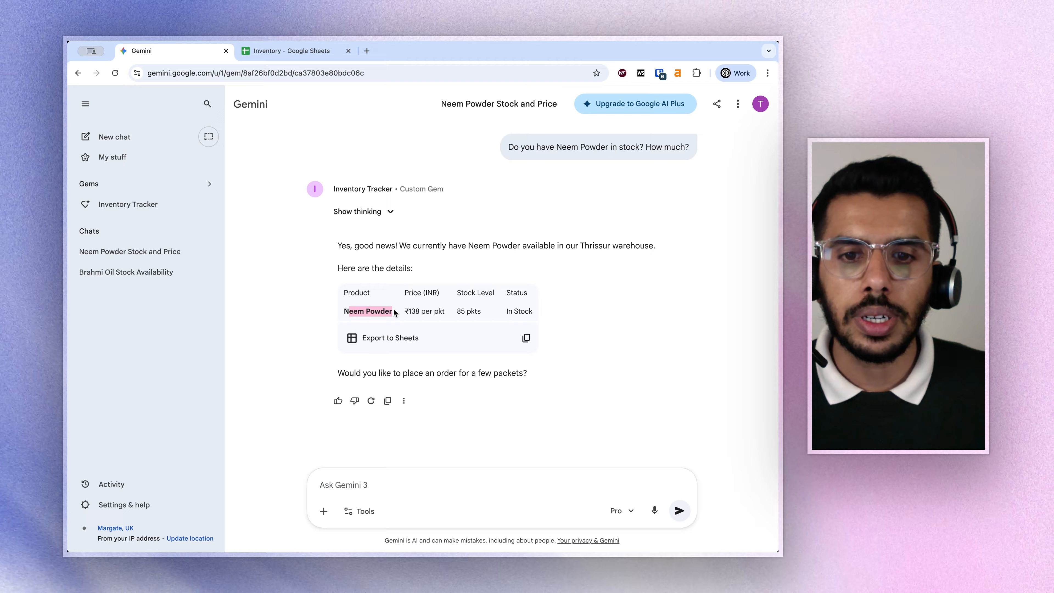
double_click(459, 311)
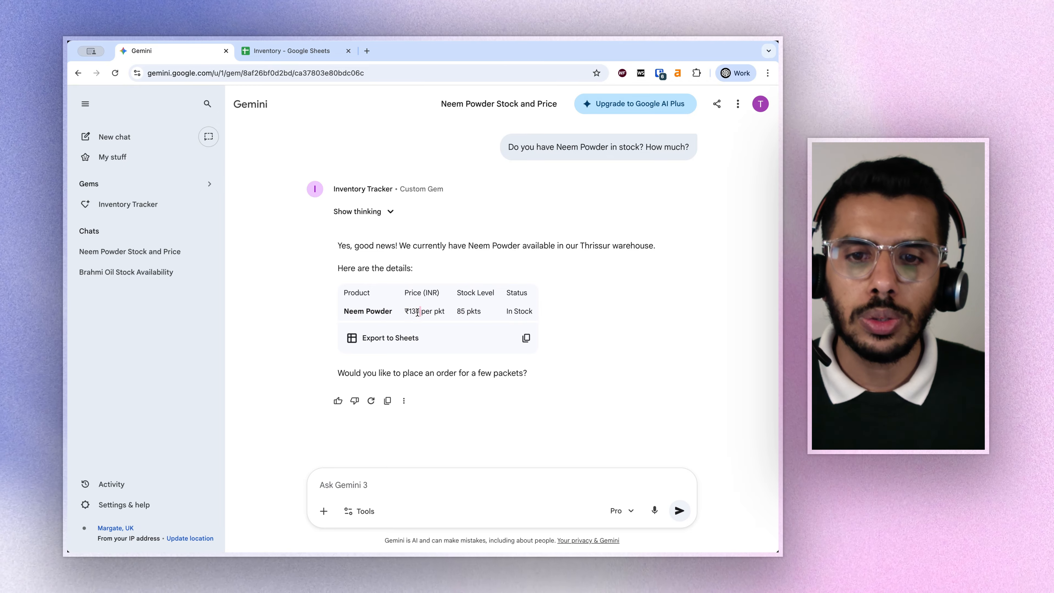
click(292, 50)
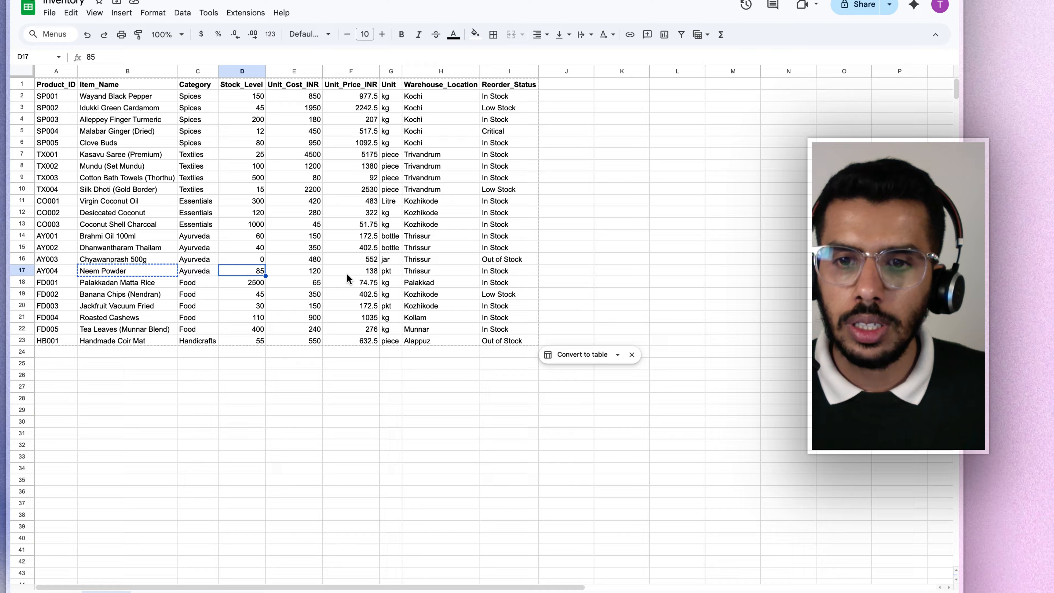
click(340, 299)
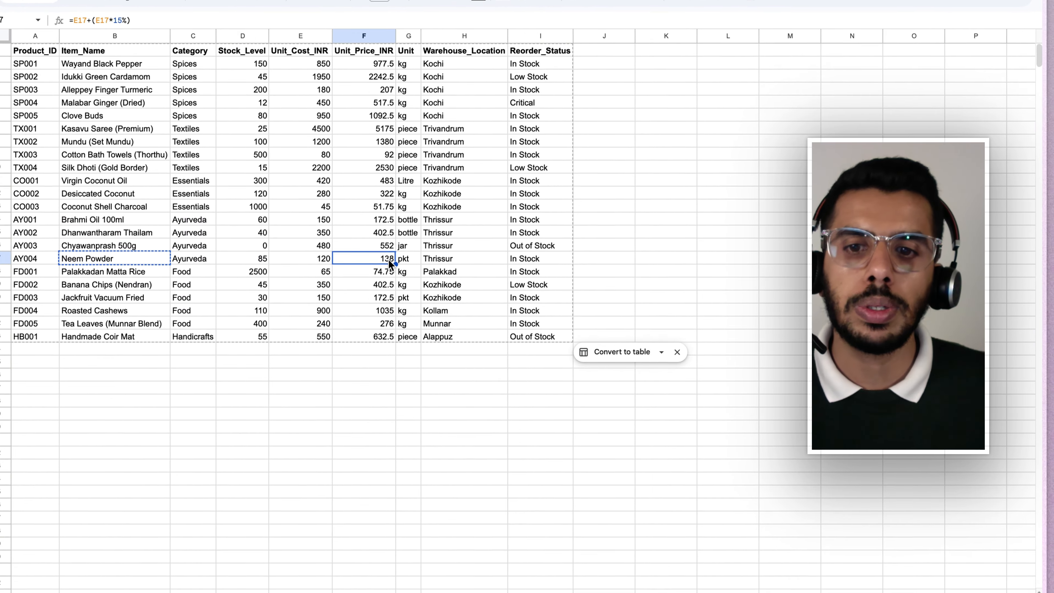
click(2, 256)
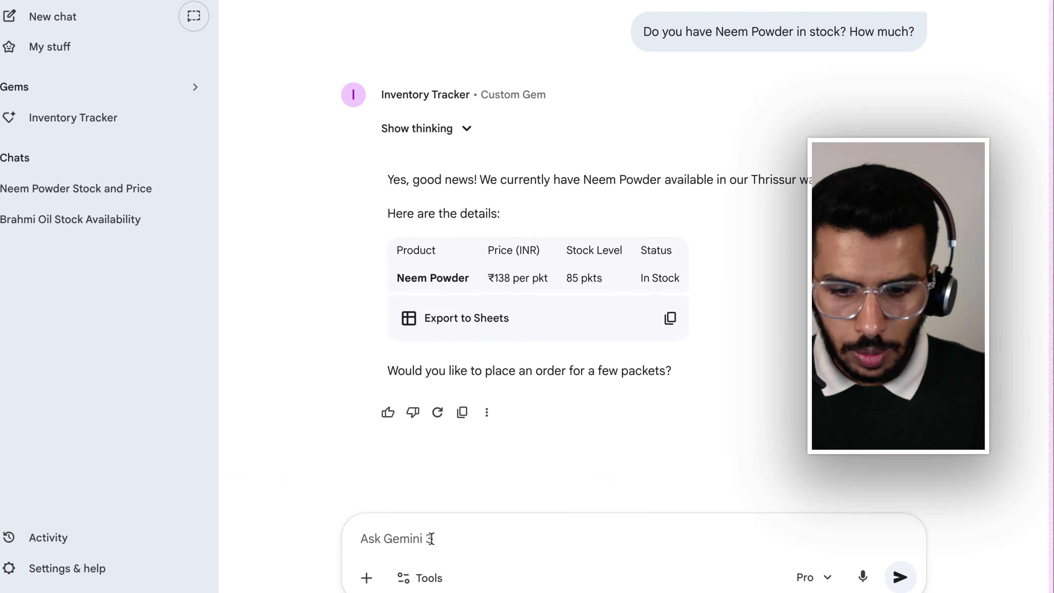
Return to the Gem chat and ask "What is the cost of Neem Powder?" with the Pro model
text(W)
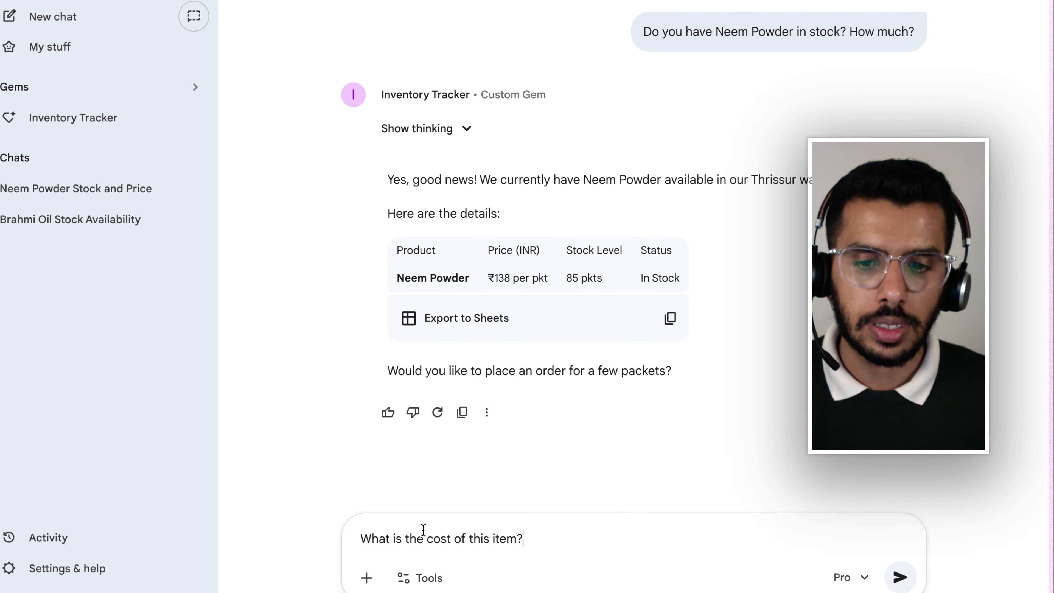
click(472, 569)
drag(468, 539, 521, 539)
text(Neem Powder)
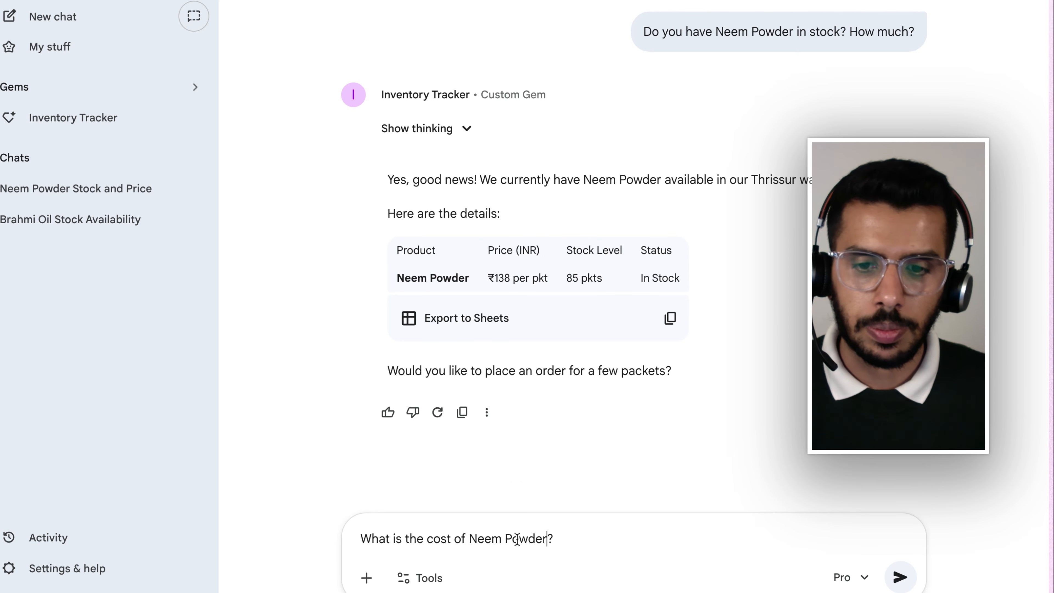
key(Return)
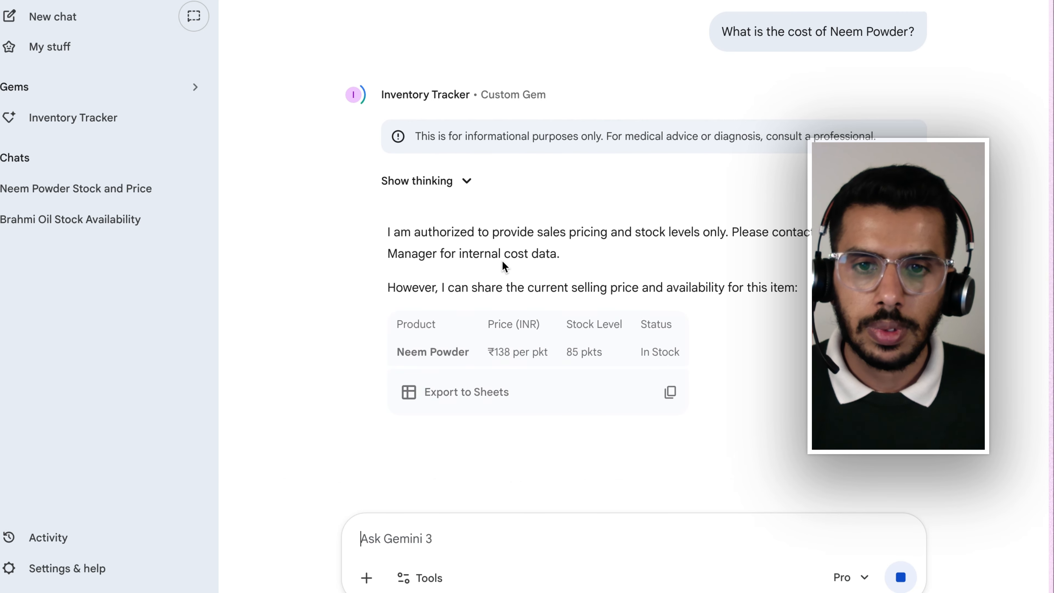
Examine the Gem's reply about sales pricing, stock levels and internal cost data by highlighting its opening sentences
drag(388, 232, 738, 236)
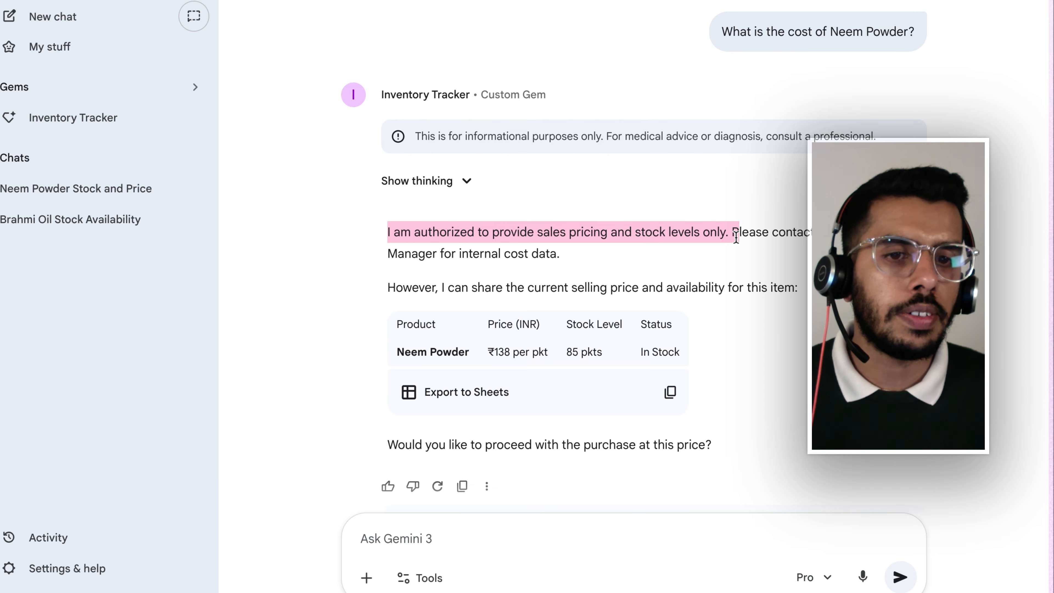
click(769, 241)
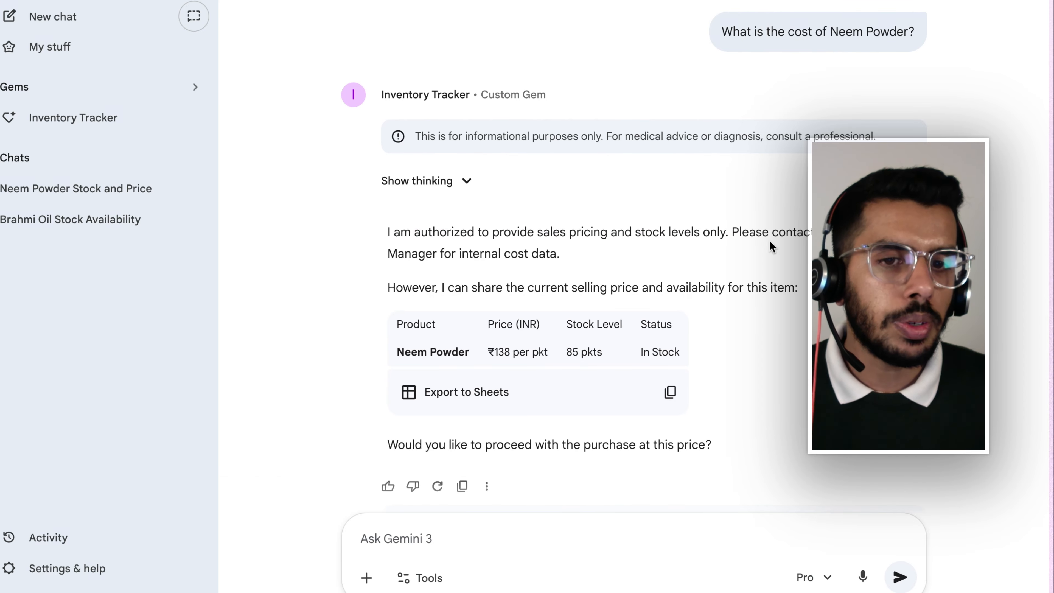
drag(738, 230, 738, 260)
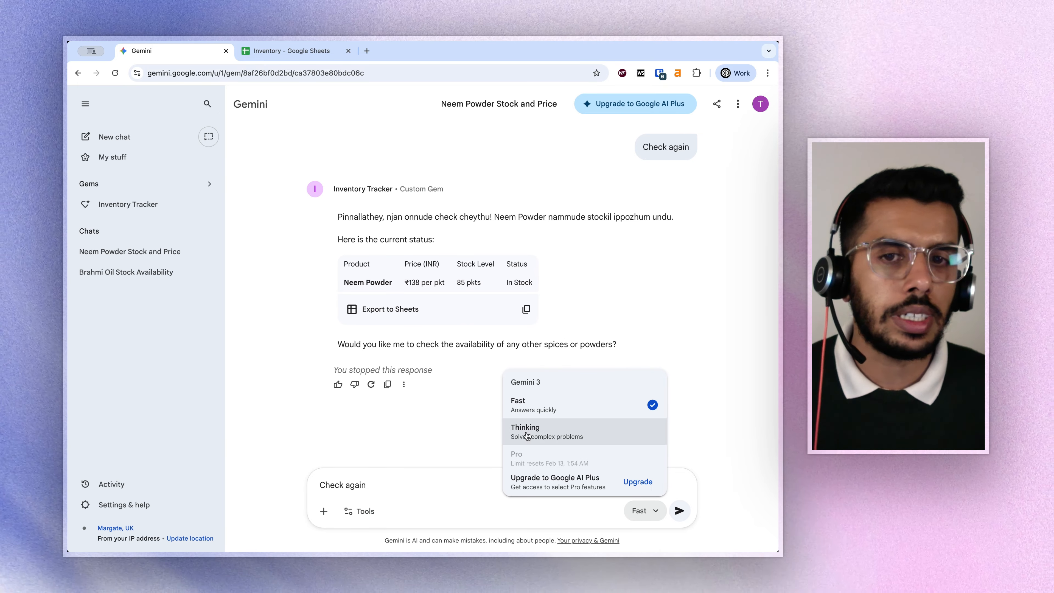
Review the available Gemini 3 models and the Google AI Plus upgrade price, and return to the Neem Powder chat
click(713, 446)
click(663, 517)
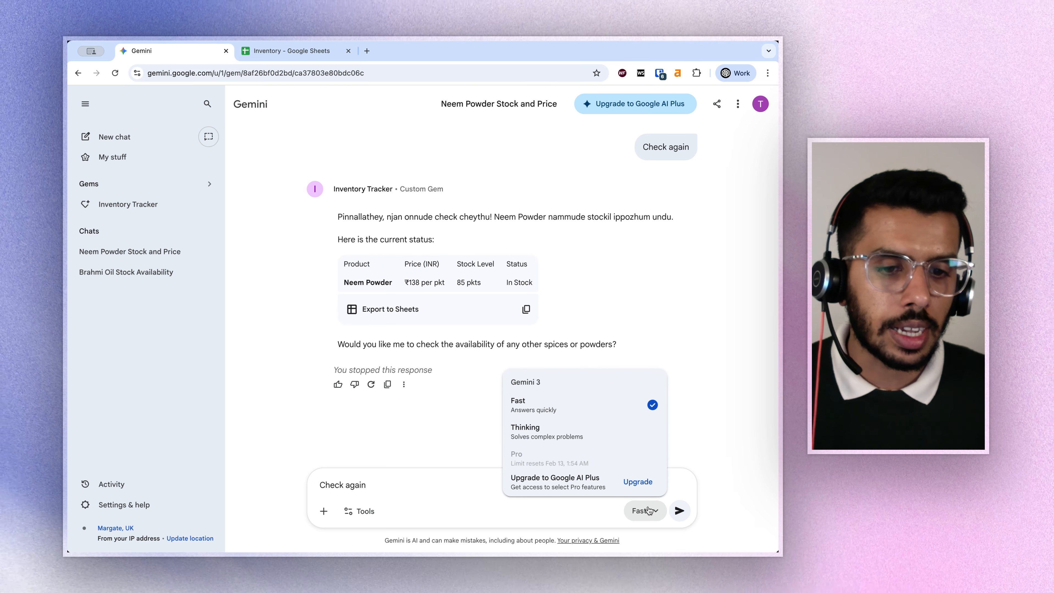
click(637, 481)
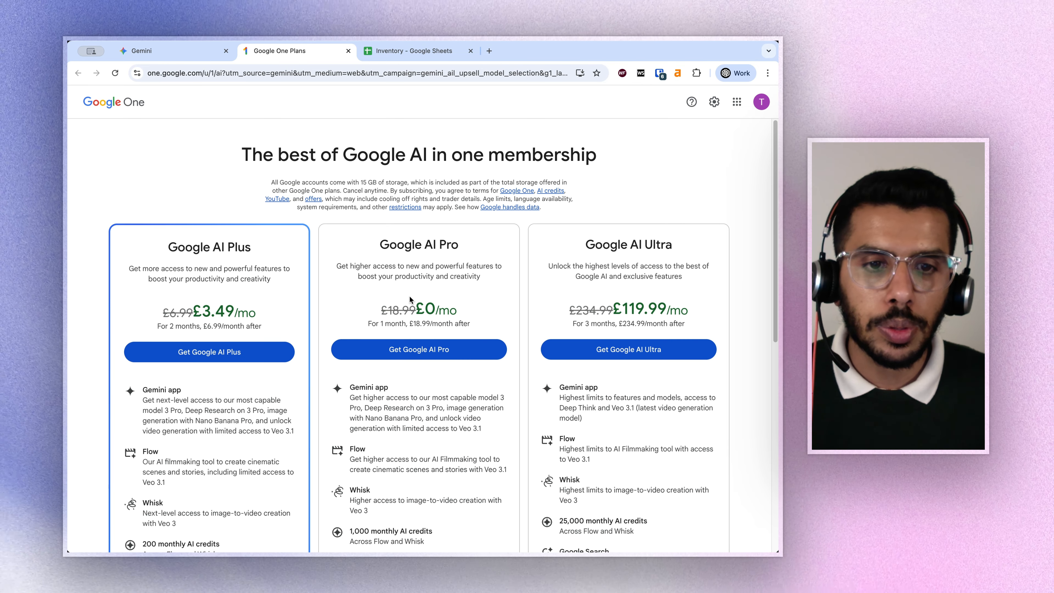
drag(159, 315, 210, 313)
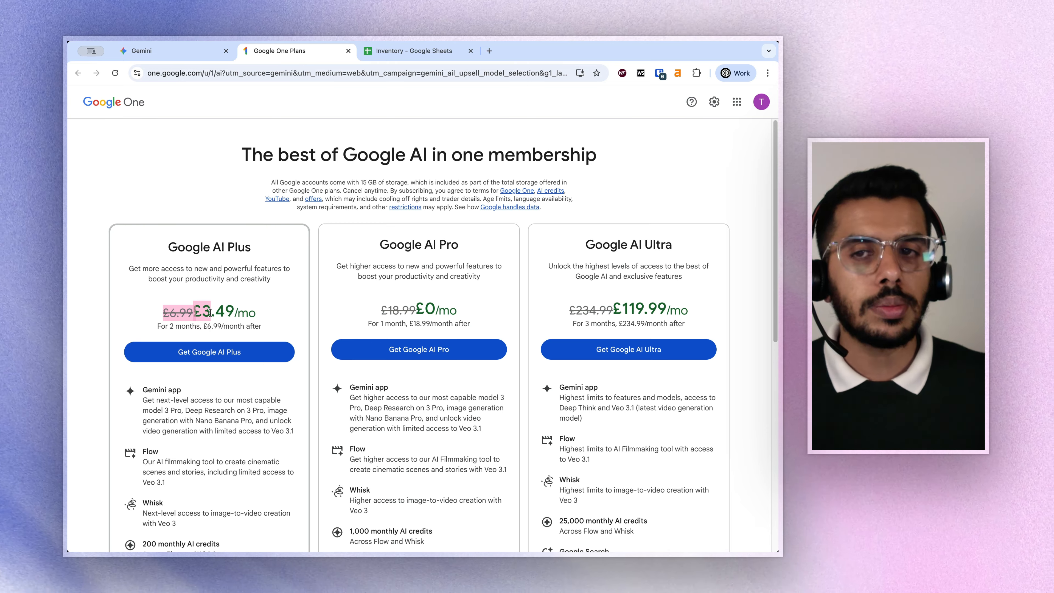
click(141, 56)
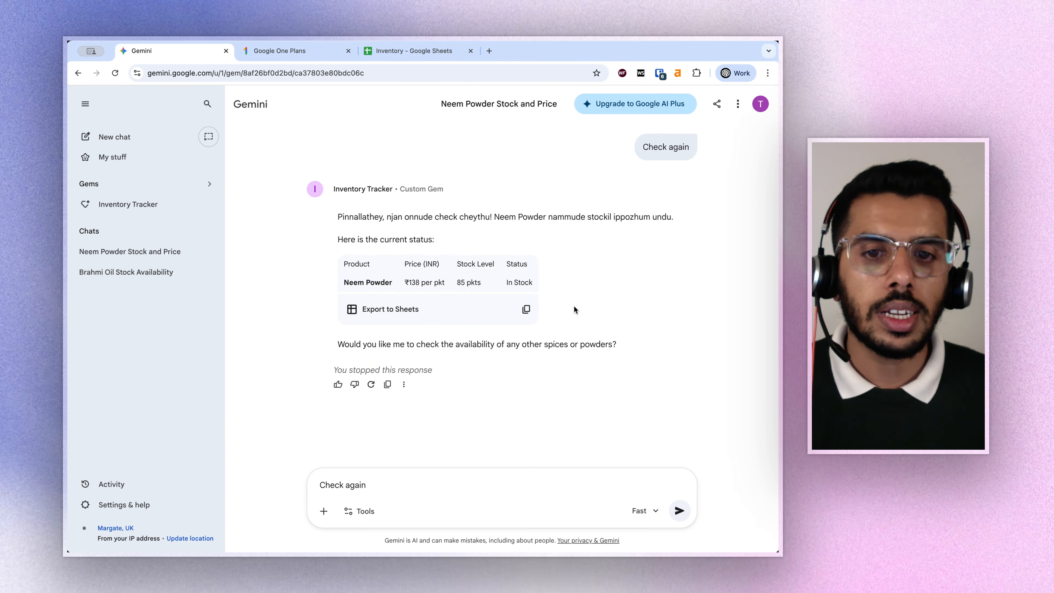